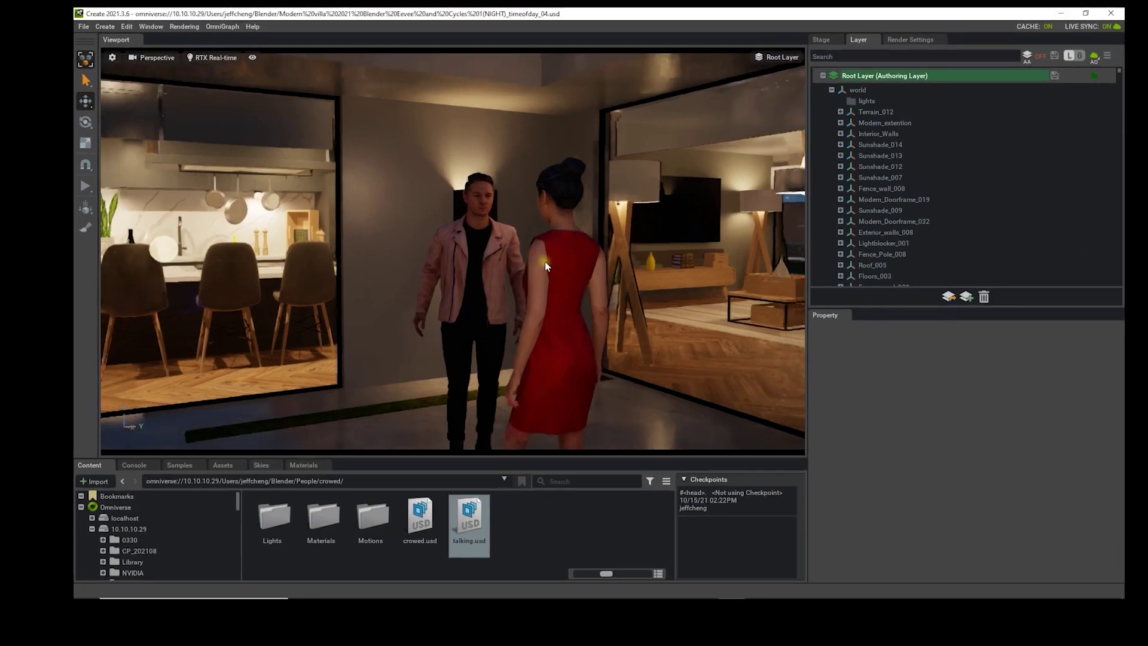
Step: Dolly the viewport camera back from the couple to reveal the villa's patio and pool
scroll(623, 223, down, 10)
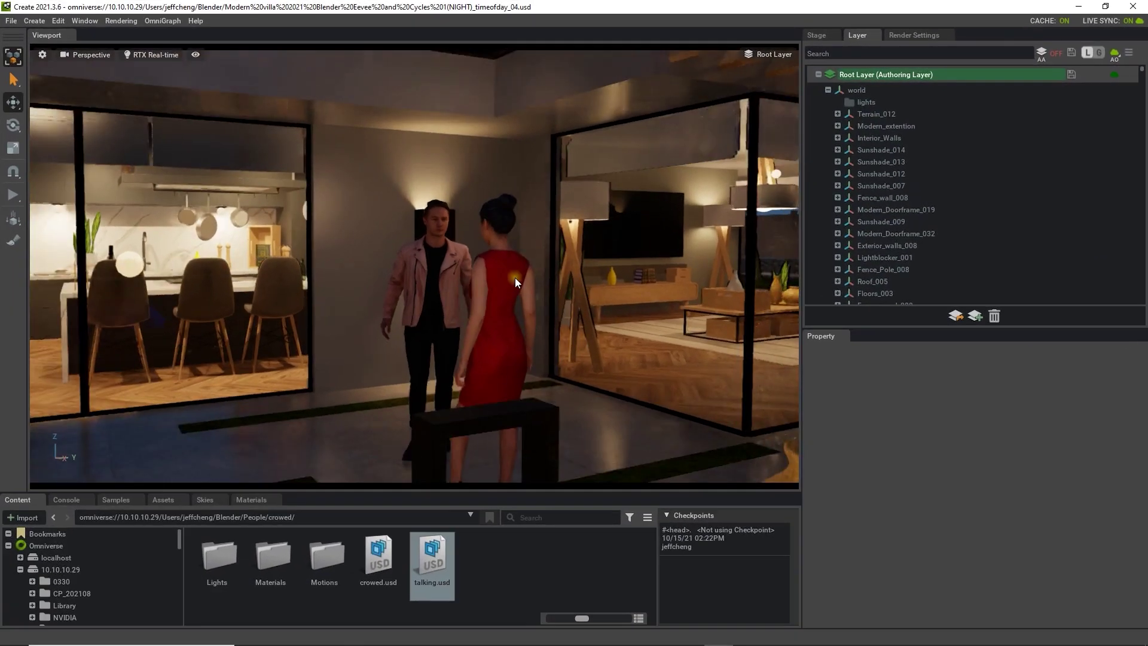
scroll(458, 326, down, 5)
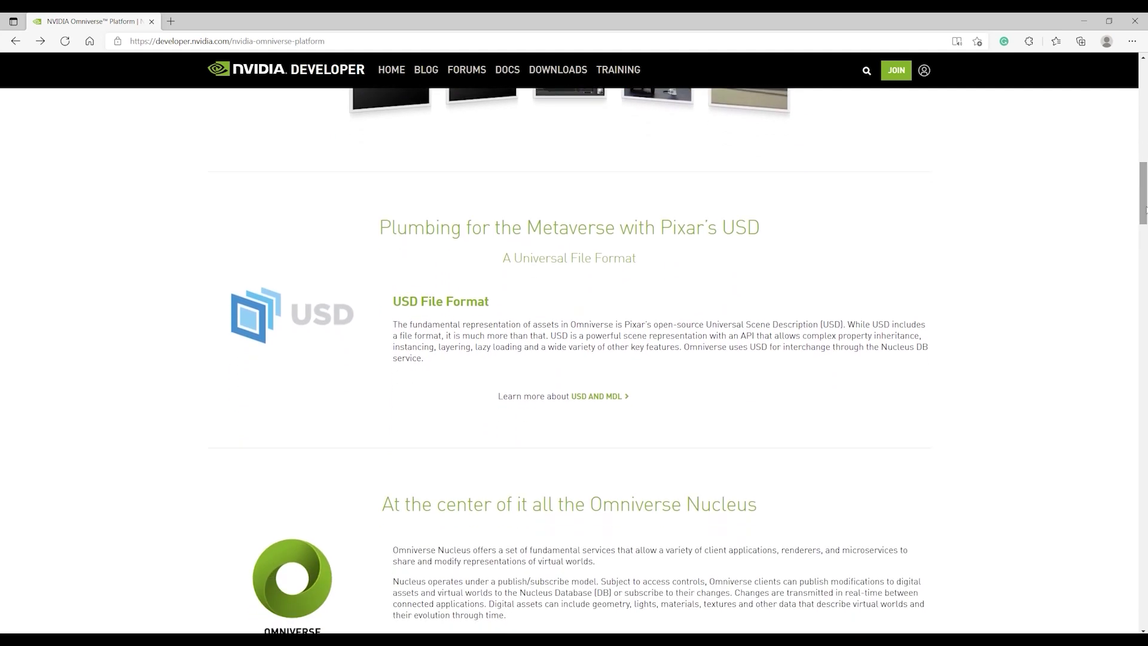
Step: Scroll the NVIDIA Developer page past Connectors down to the Omniverse Kit section
drag(1146, 210, 1145, 268)
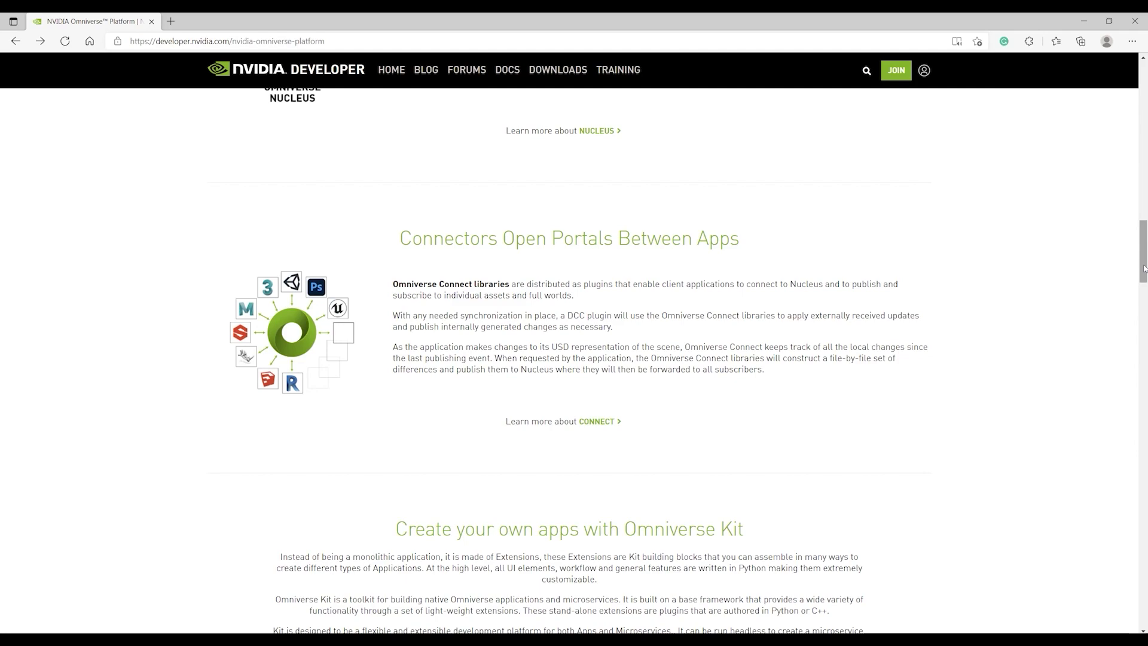
drag(1145, 268, 1145, 317)
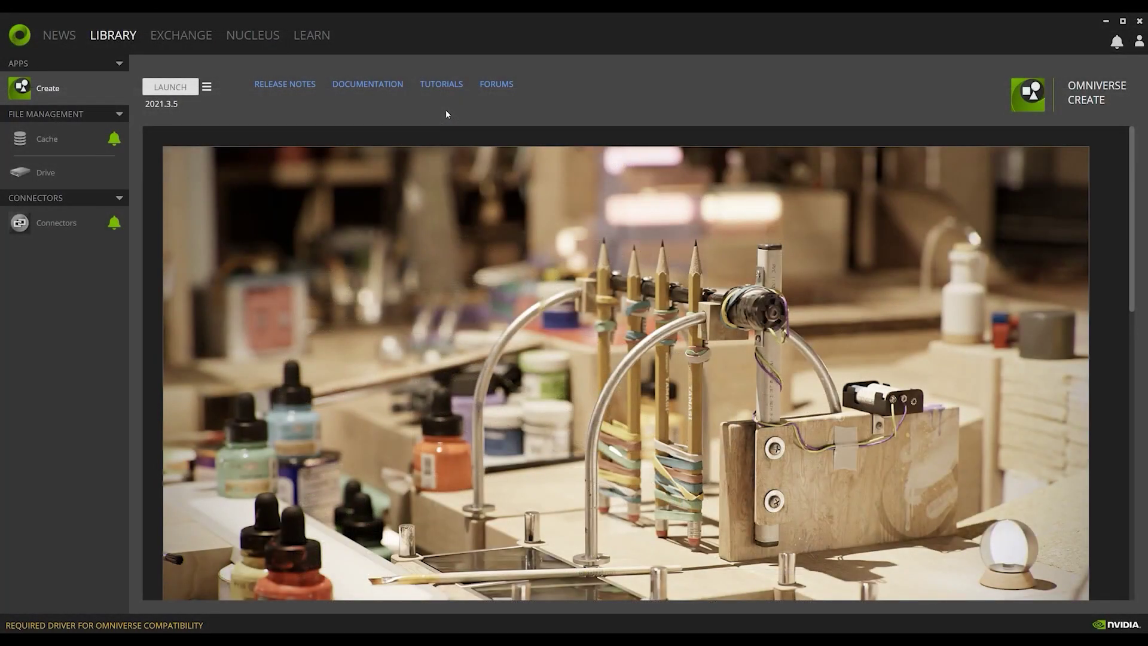
Step: Launch Omniverse Drive, sign in to the local server, and return to the Create app page
click(37, 179)
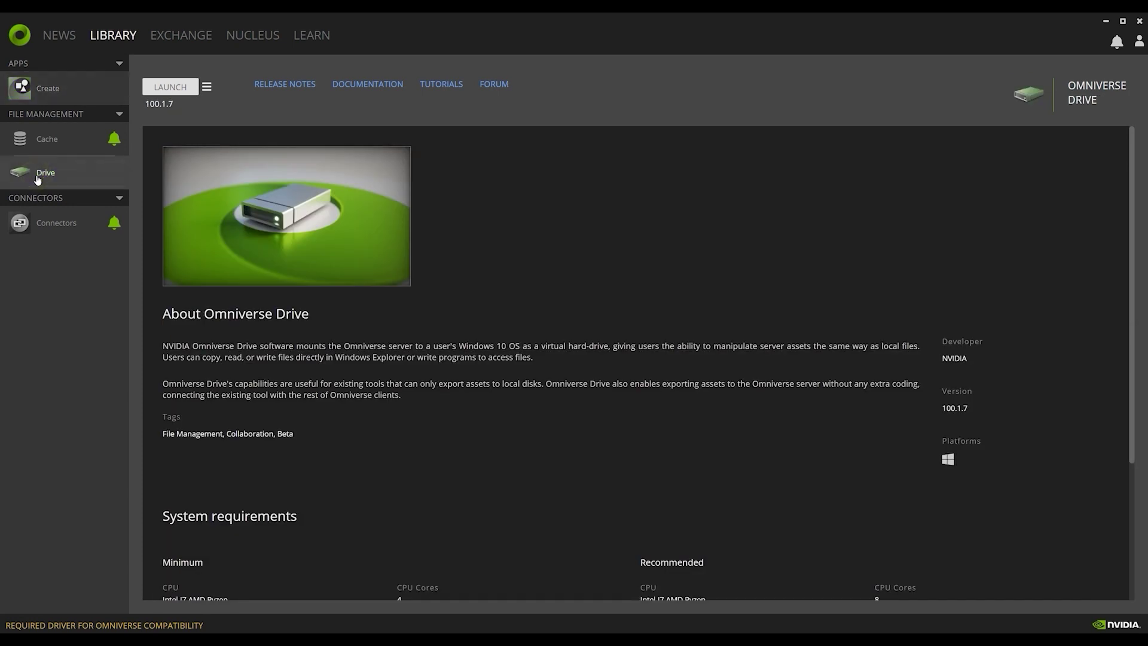
click(171, 87)
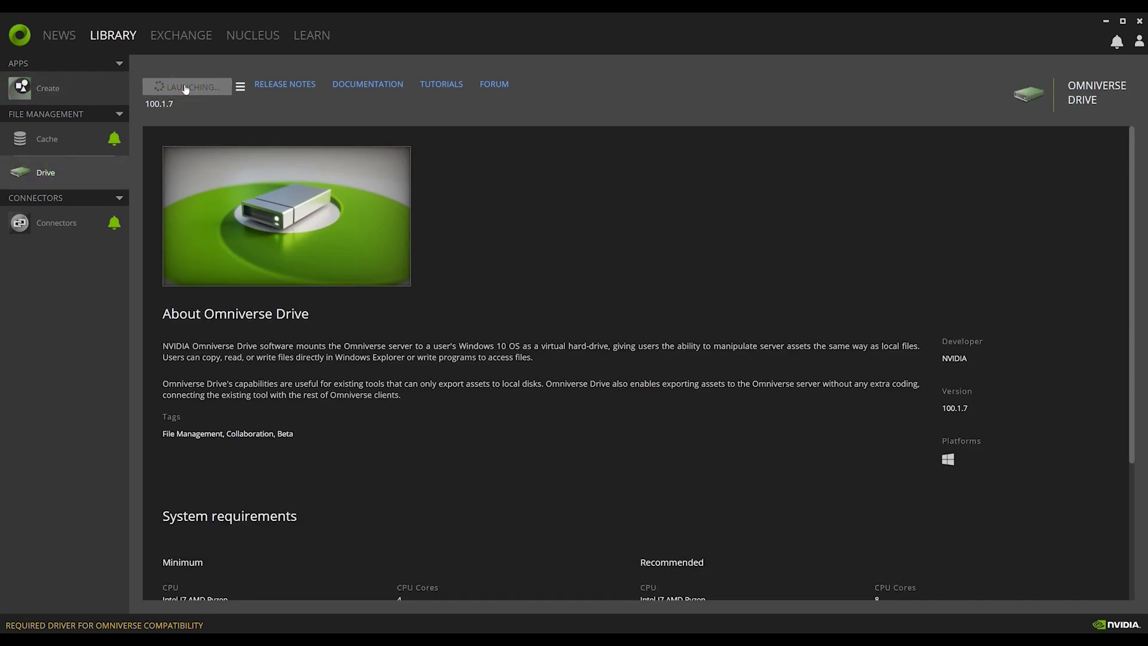
click(544, 417)
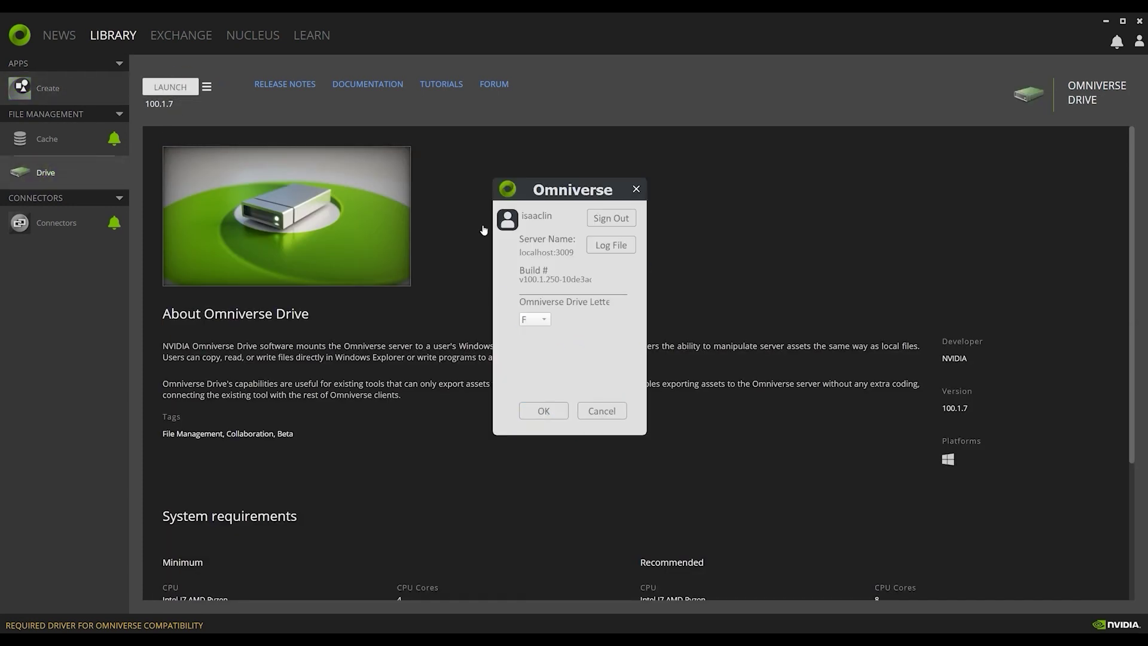
click(553, 413)
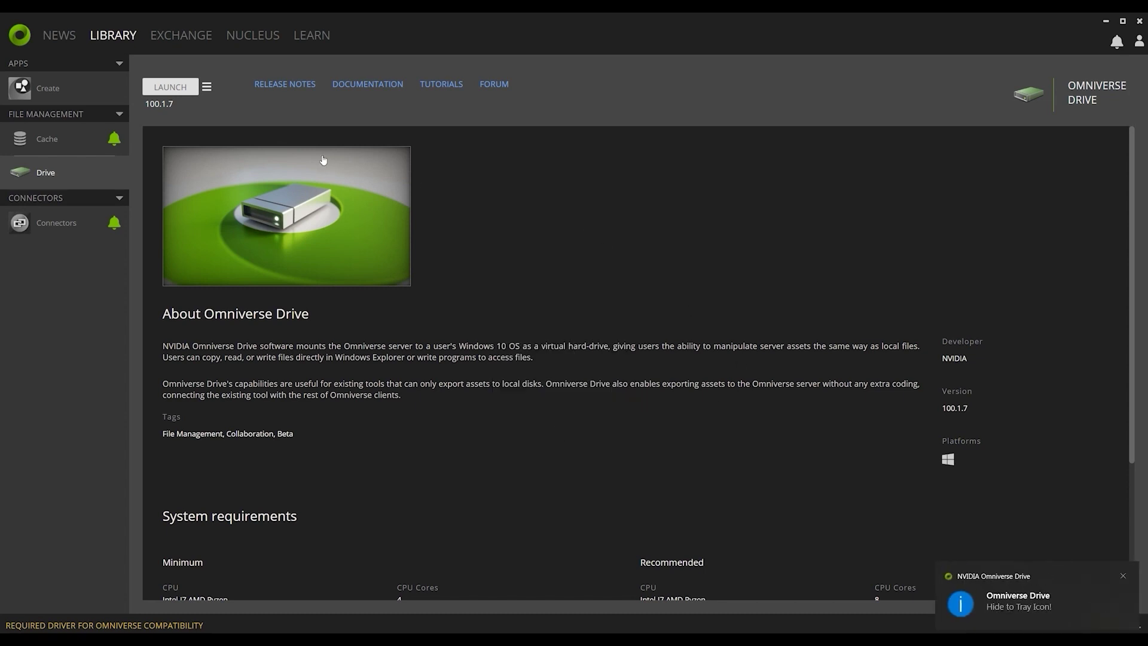
click(72, 99)
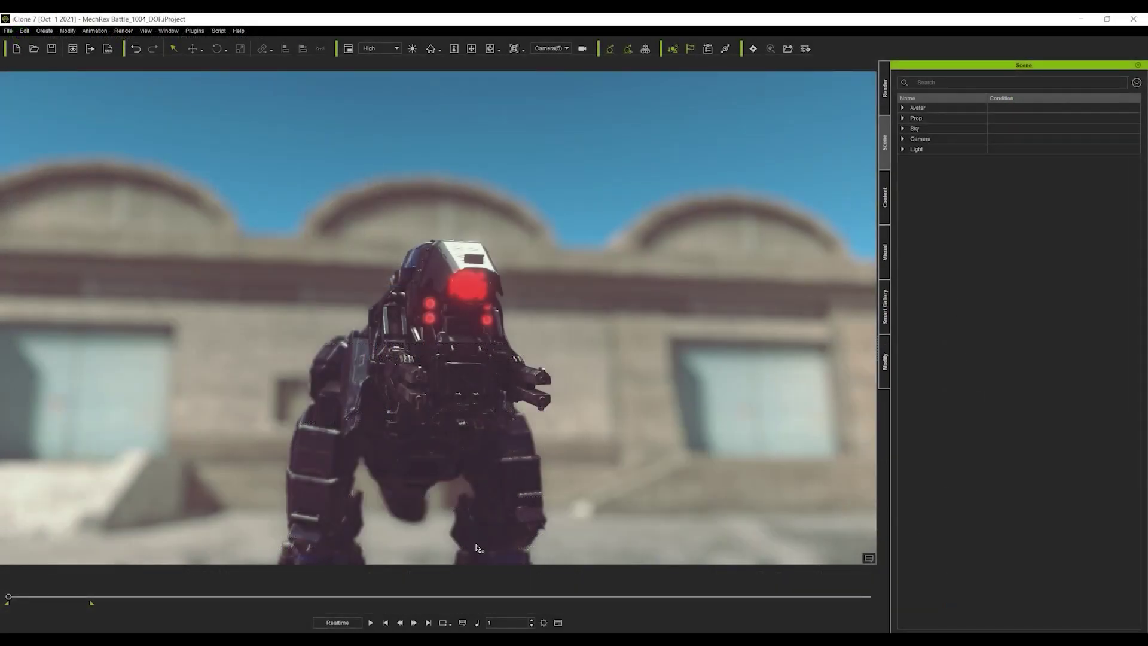
Step: Preview the mech animation, rewind to frame 1, and briefly expand the Avatar group
click(370, 622)
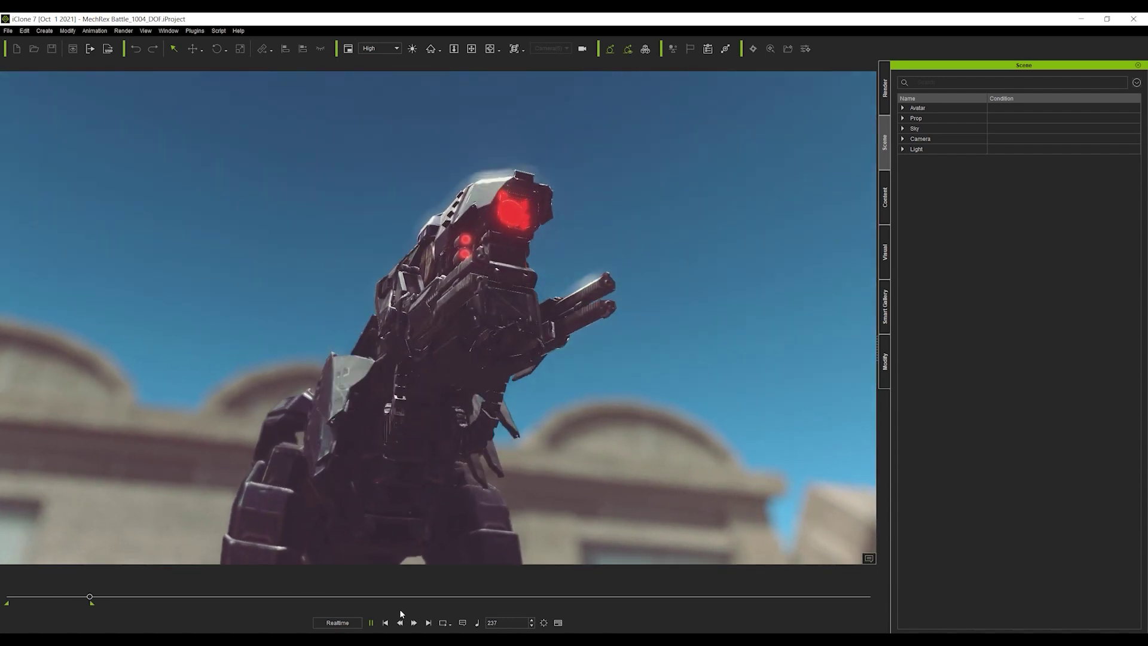
click(385, 622)
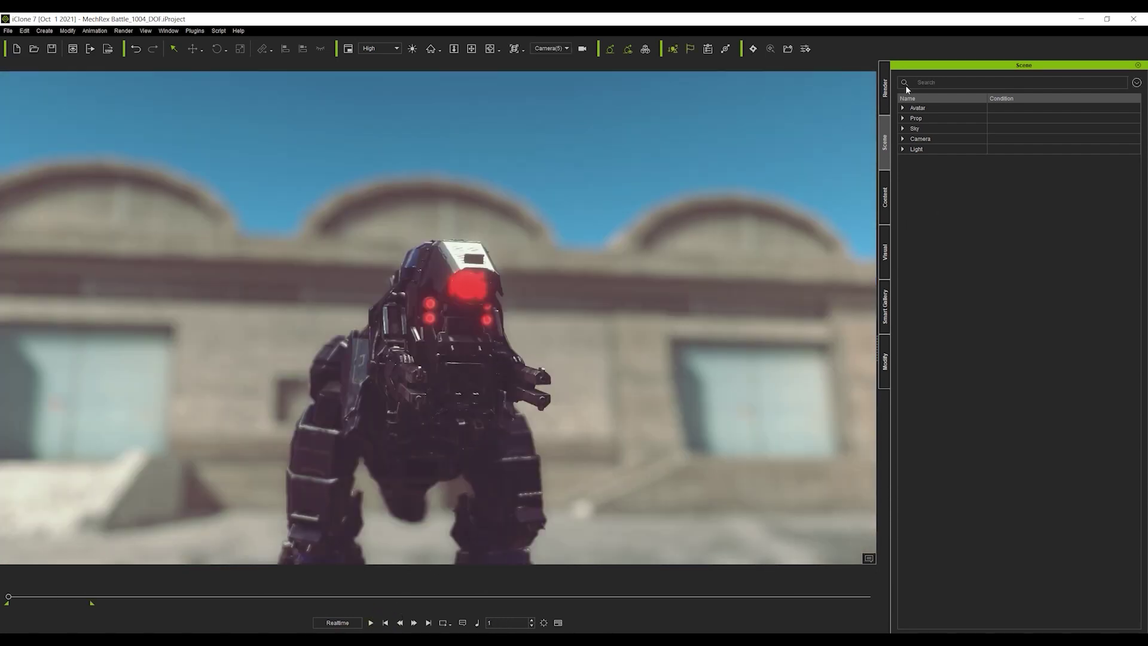
click(904, 108)
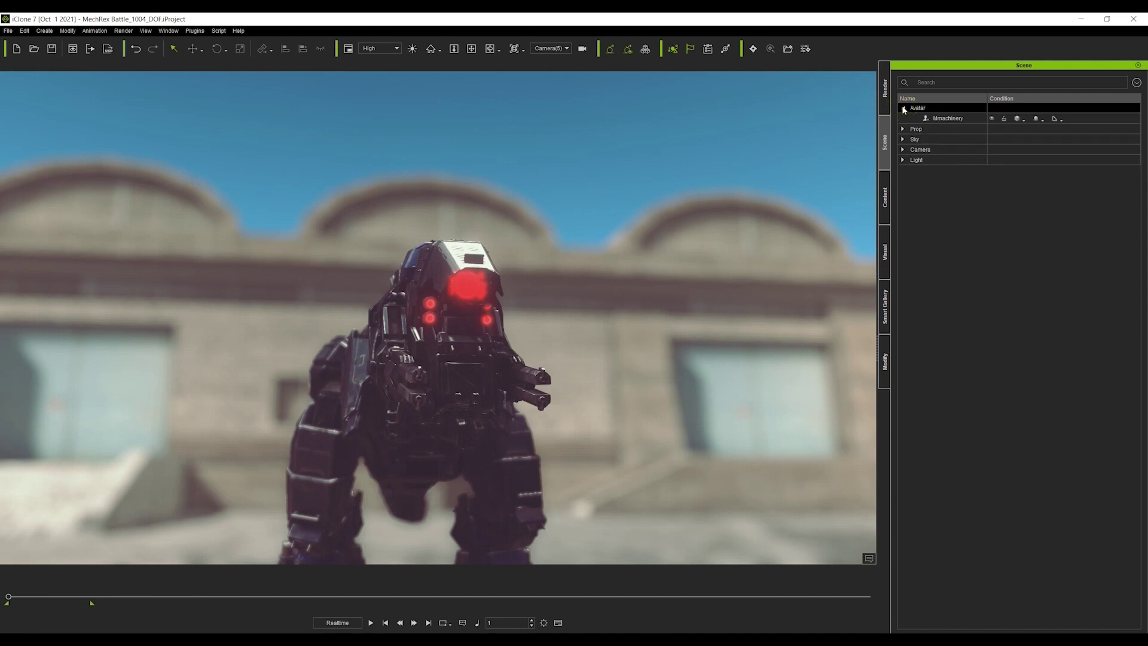
click(904, 108)
Step: Expand the Prop group and scroll its list to the top to show every prop
click(904, 117)
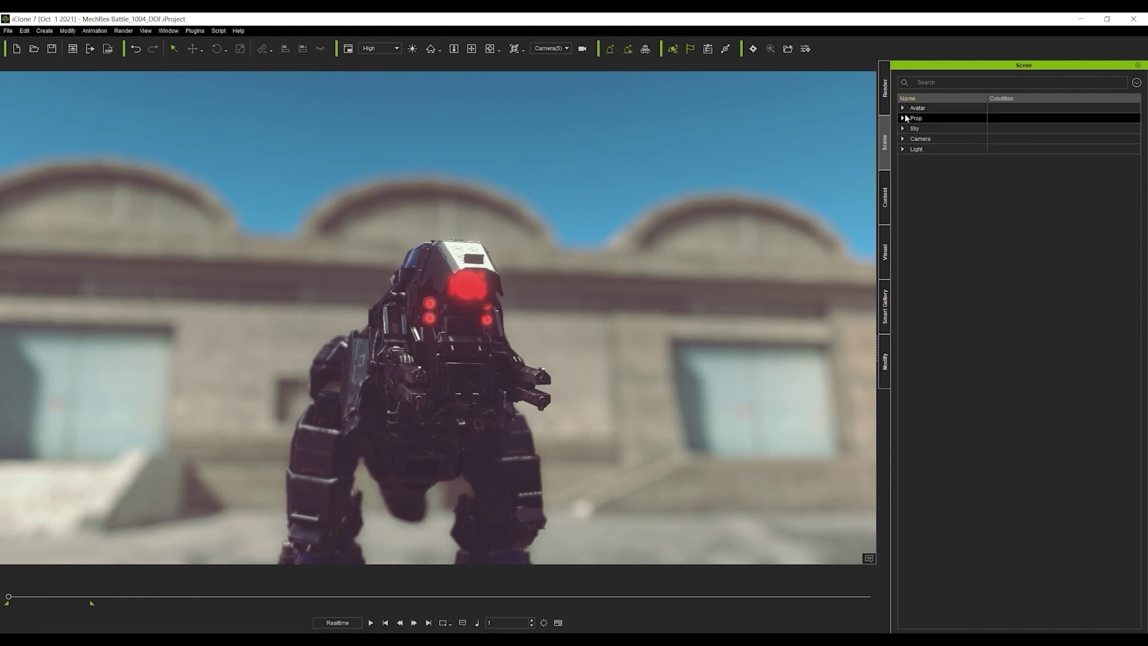
click(903, 118)
double_click(926, 119)
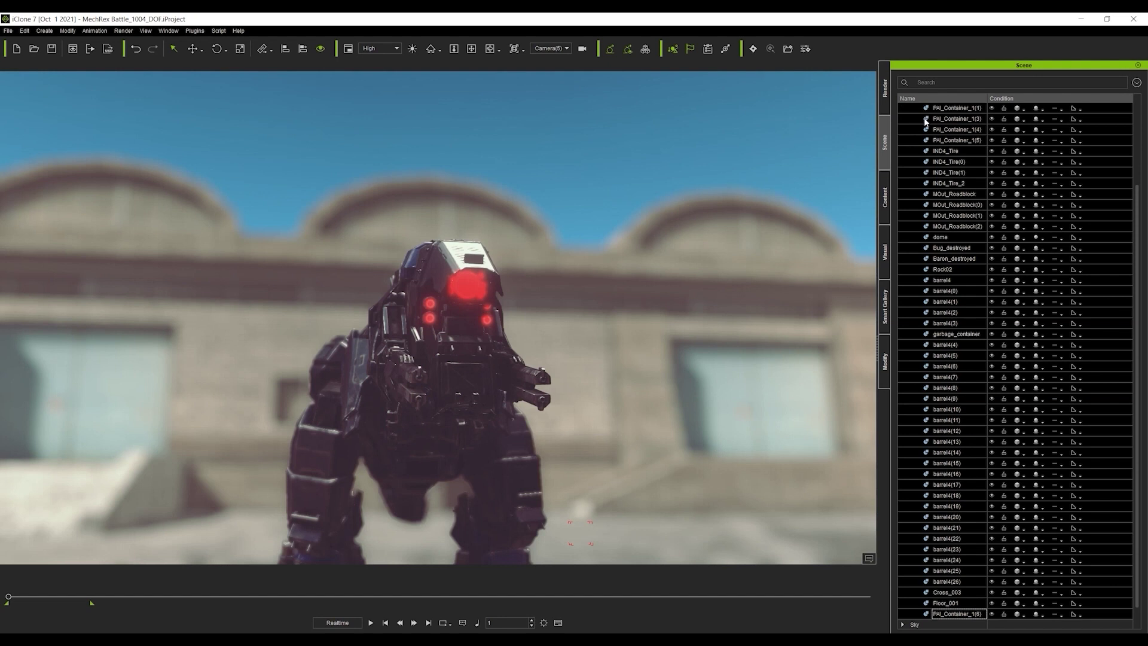
drag(1140, 256, 1123, 120)
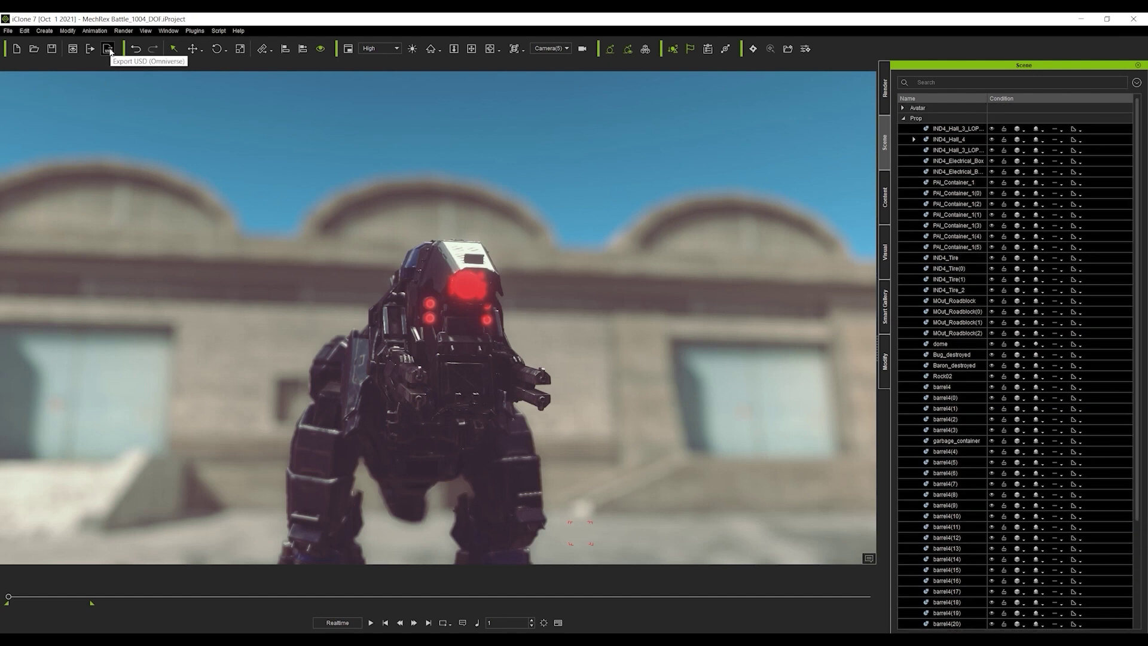
Step: Set the Omniverse USD export to Default Prim Scene, Selected objects, RTX Real-Time, Current Frame
click(108, 49)
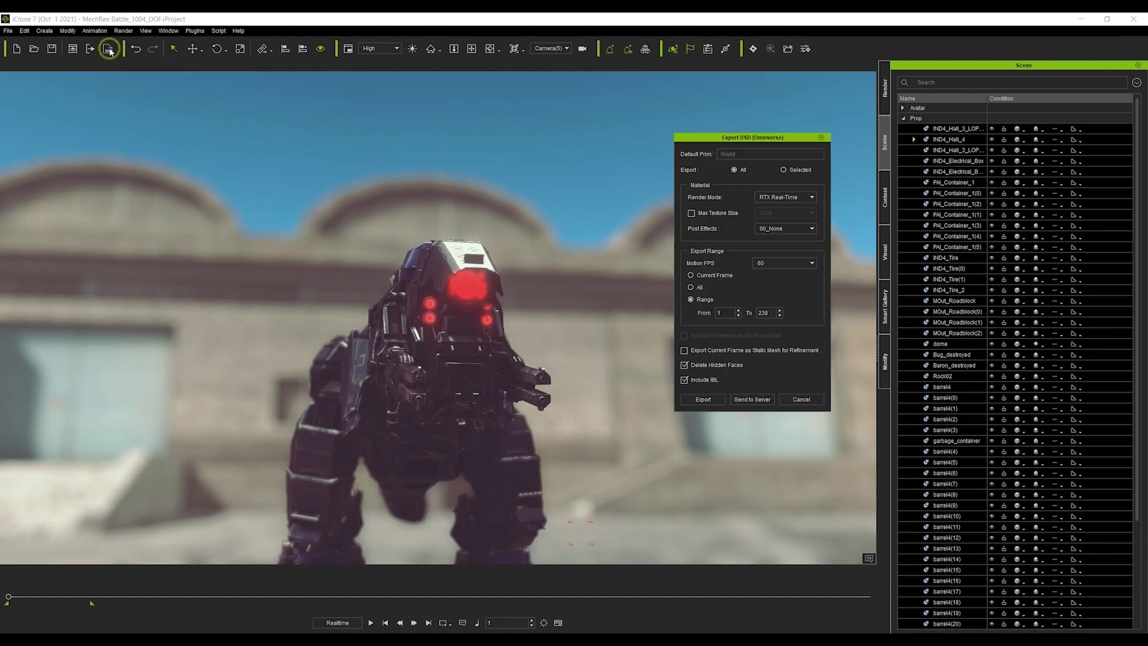
click(754, 153)
click(784, 171)
click(811, 197)
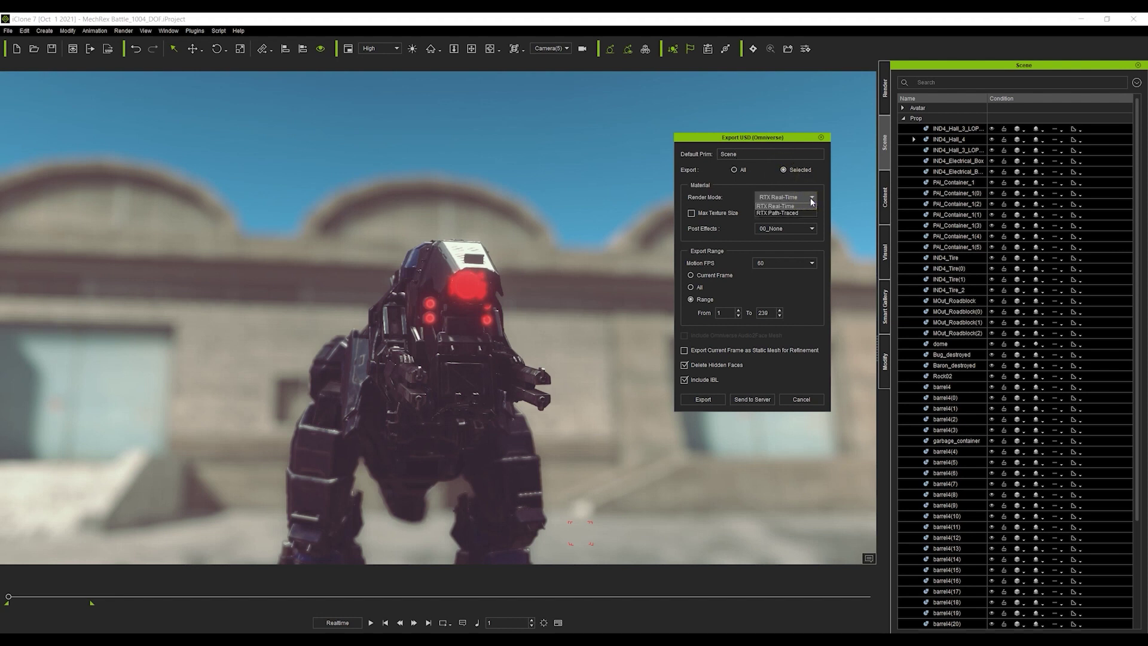
click(801, 206)
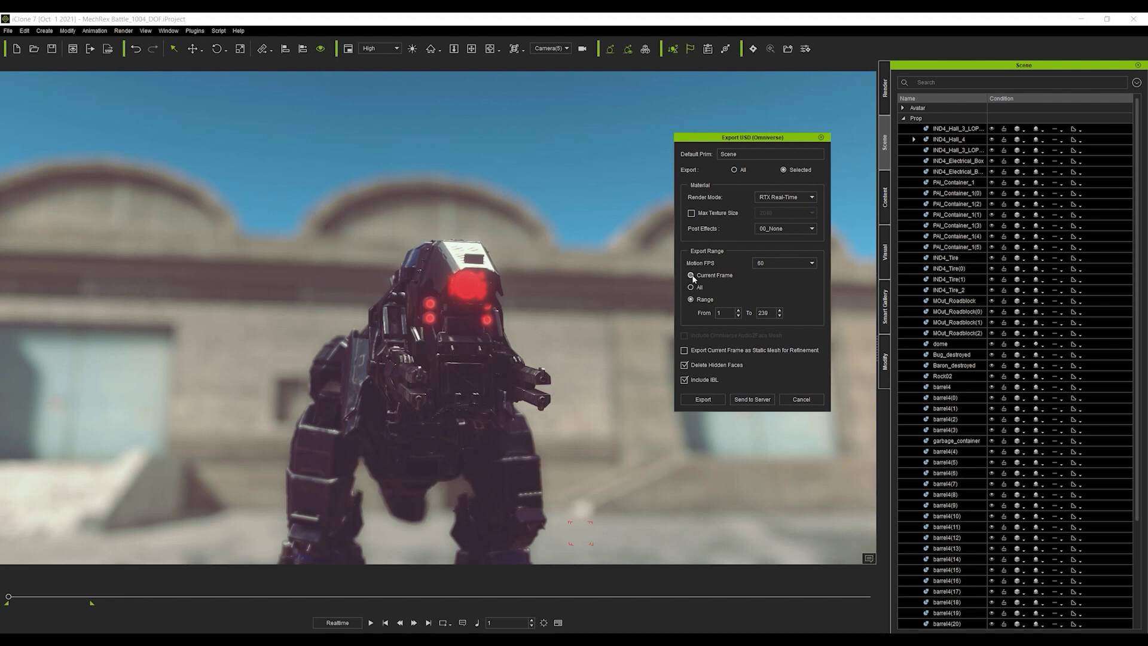
click(718, 277)
Step: Send the export to the server's folder under the file name Scene
click(770, 401)
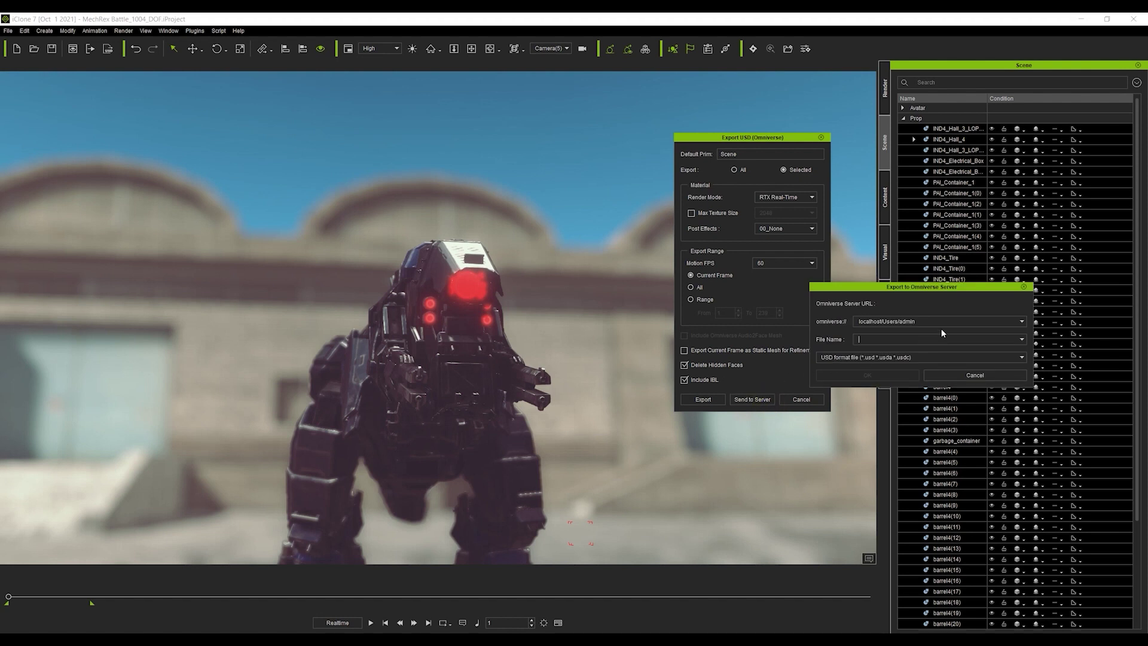
click(927, 320)
click(916, 342)
click(874, 337)
text(Scene)
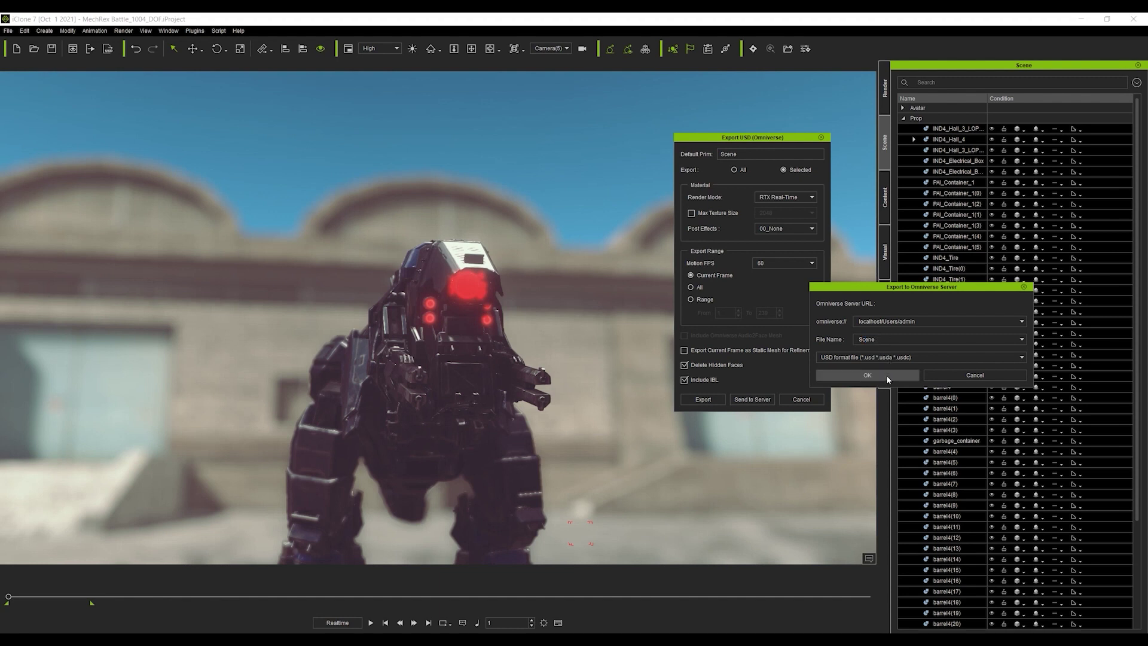
click(903, 375)
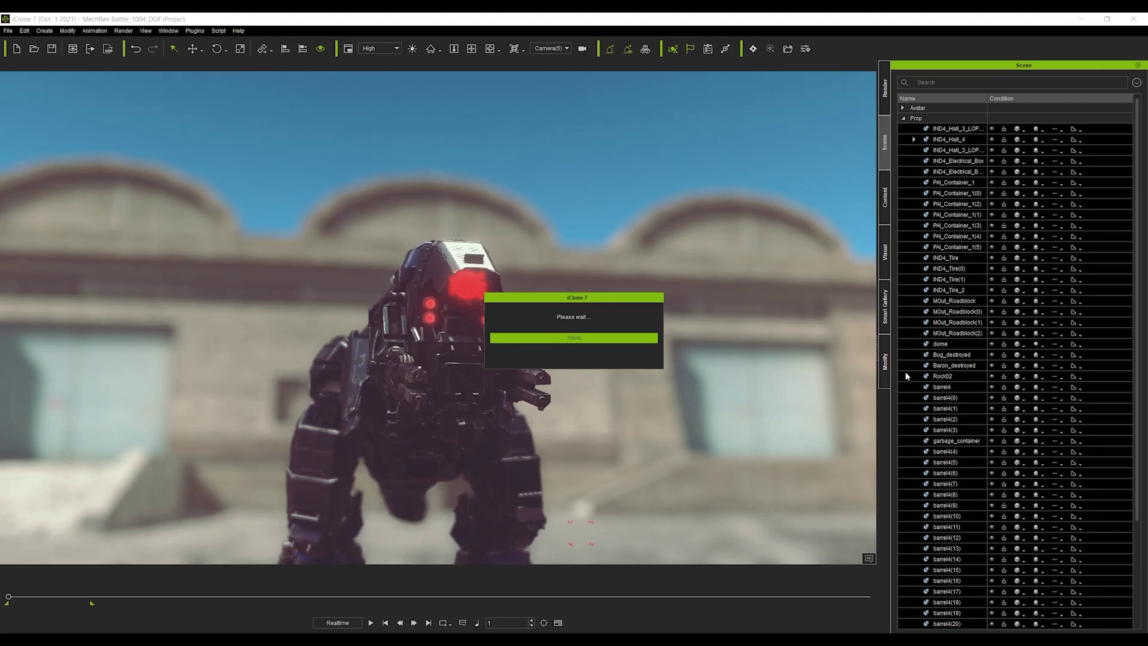
Step: Export the Mmachinery avatar, frames 1–239 without IBL, to the server as Avatar
click(904, 118)
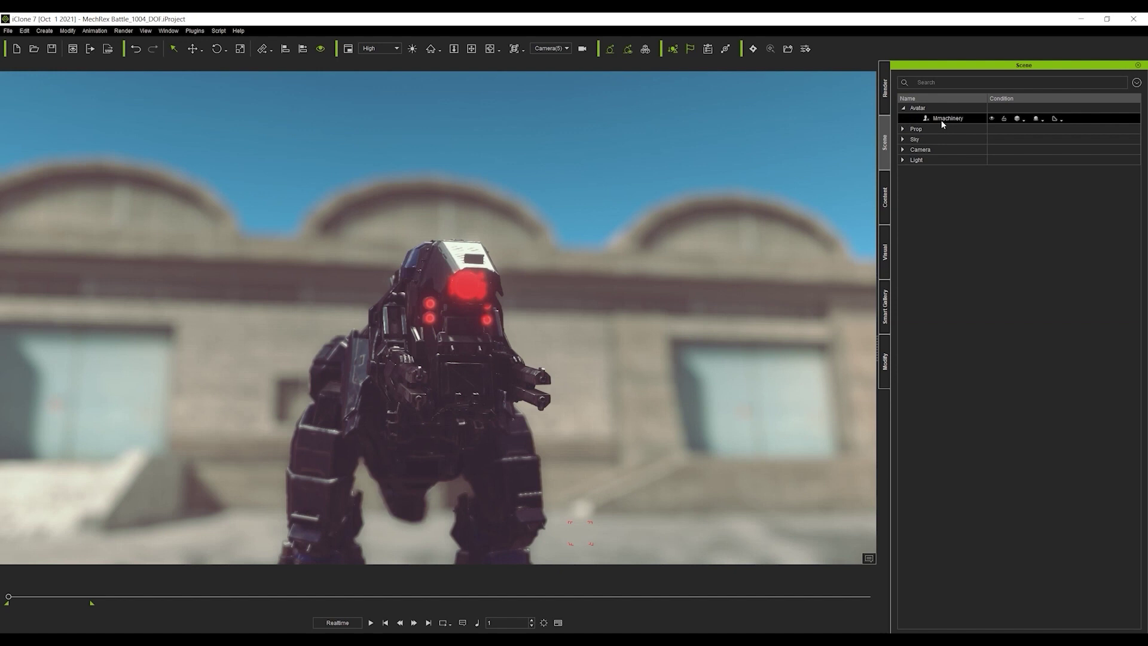
click(108, 48)
double_click(741, 156)
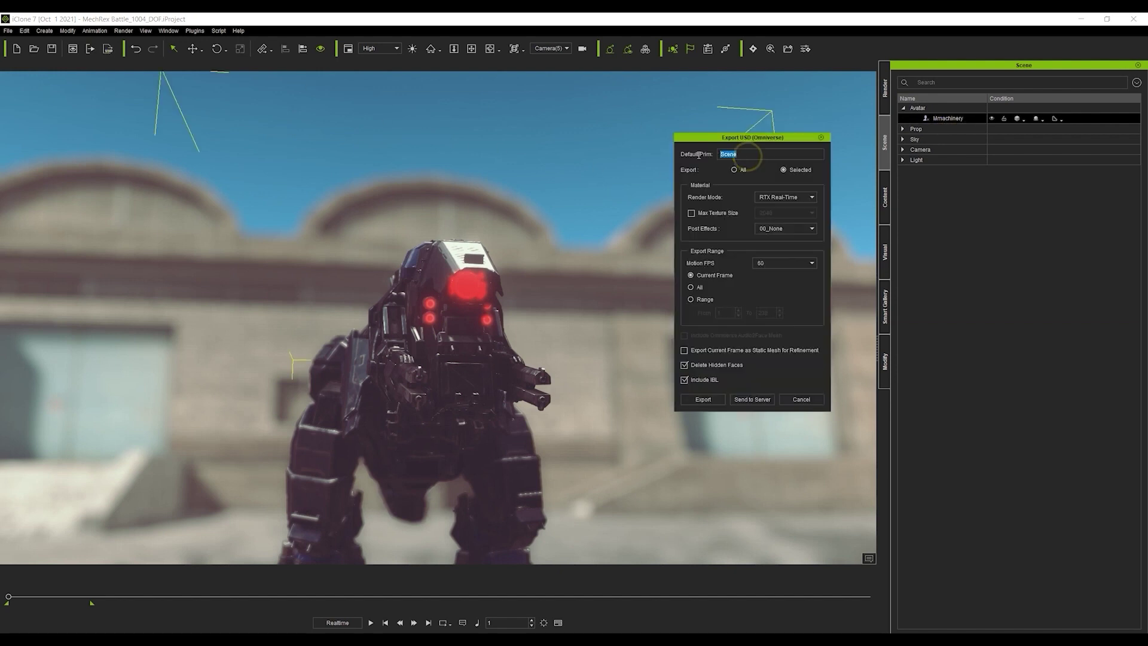
text(Avatar)
click(717, 381)
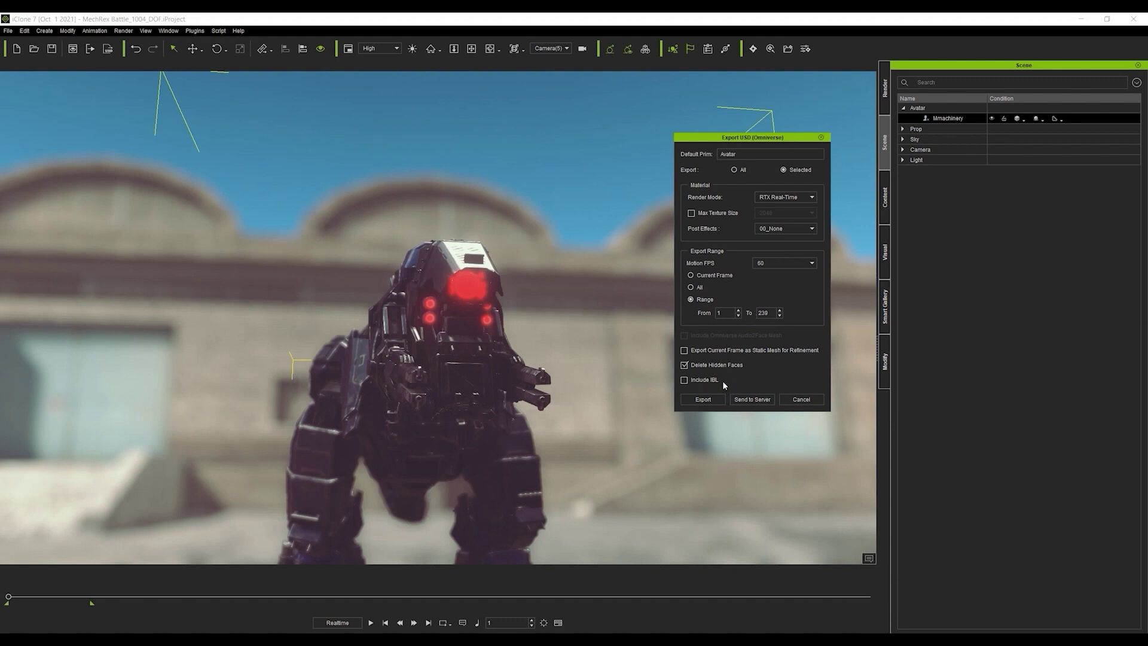
click(763, 399)
text(Avatar)
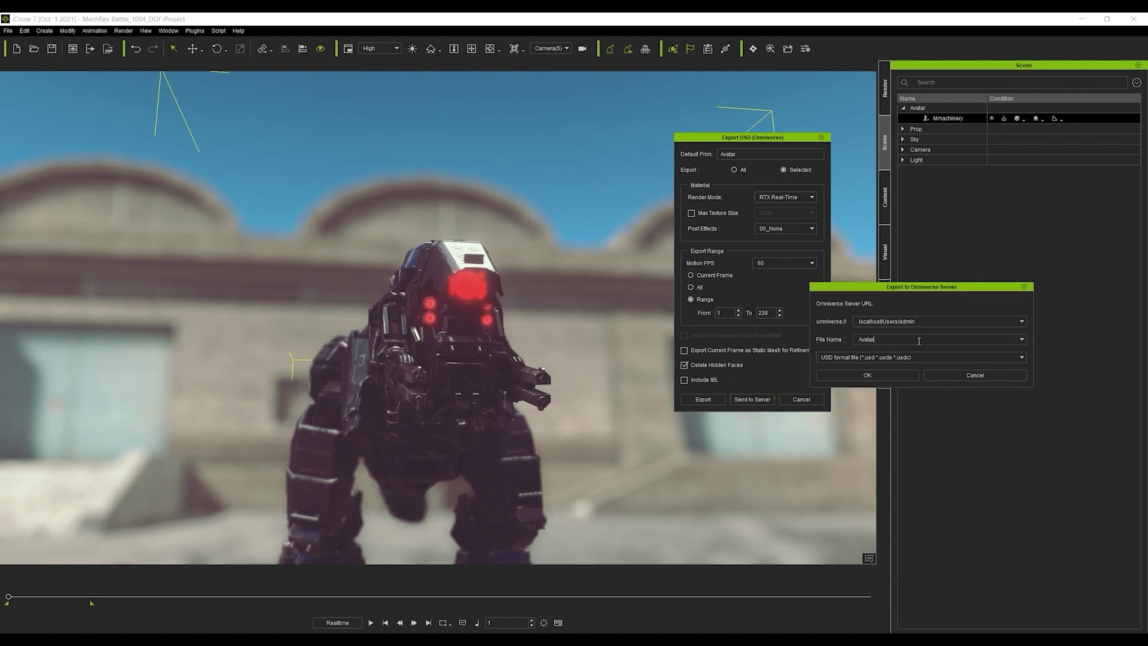
click(895, 378)
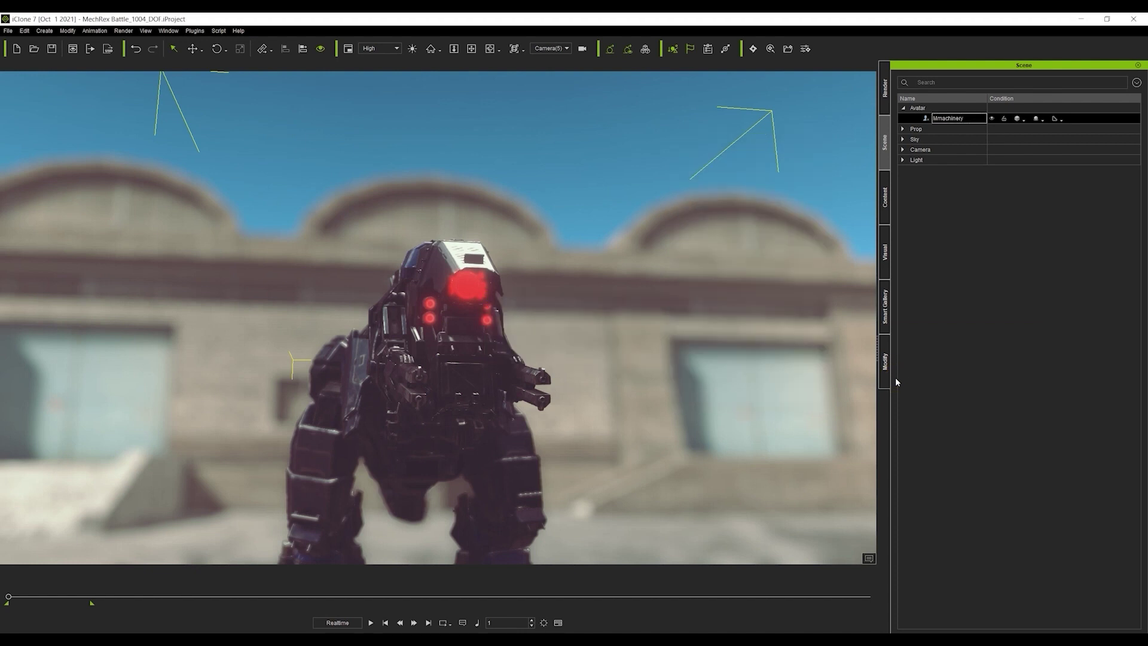
Step: Send all the scene's cameras to the Omniverse server as a USD named Camera
click(903, 107)
click(903, 139)
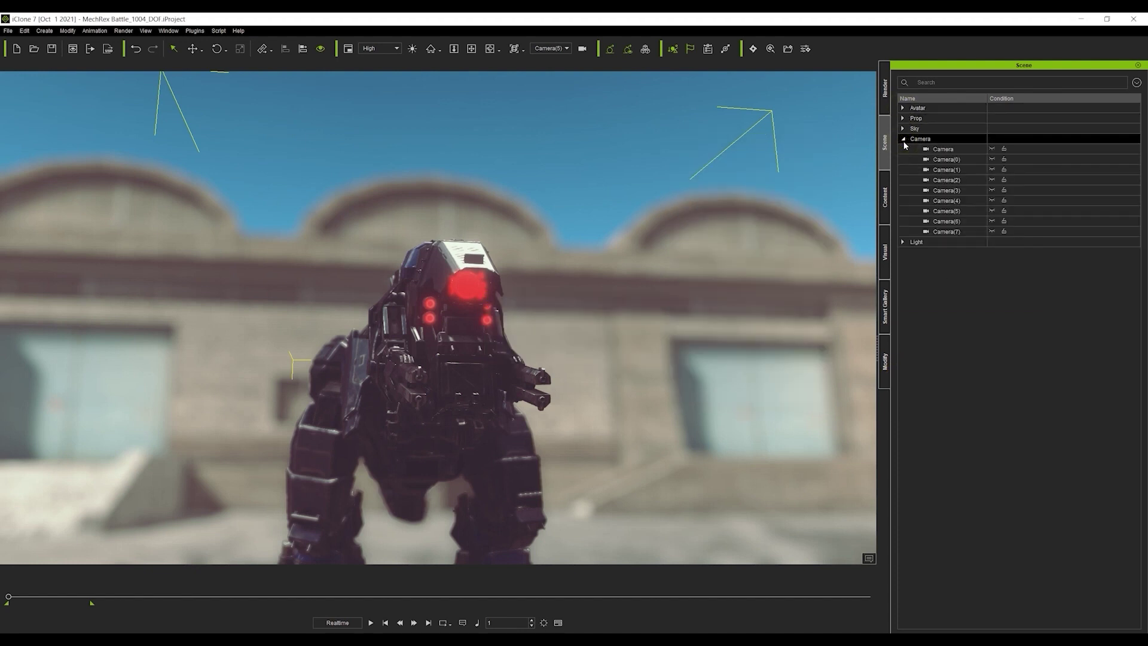
click(108, 49)
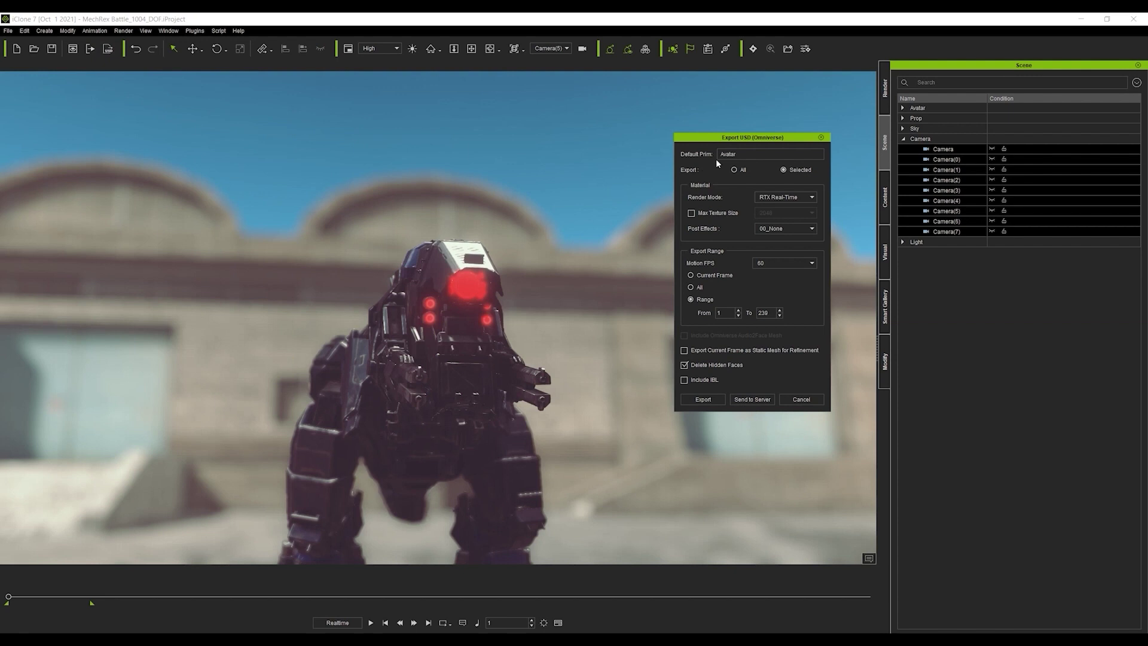
text(Camera)
click(770, 400)
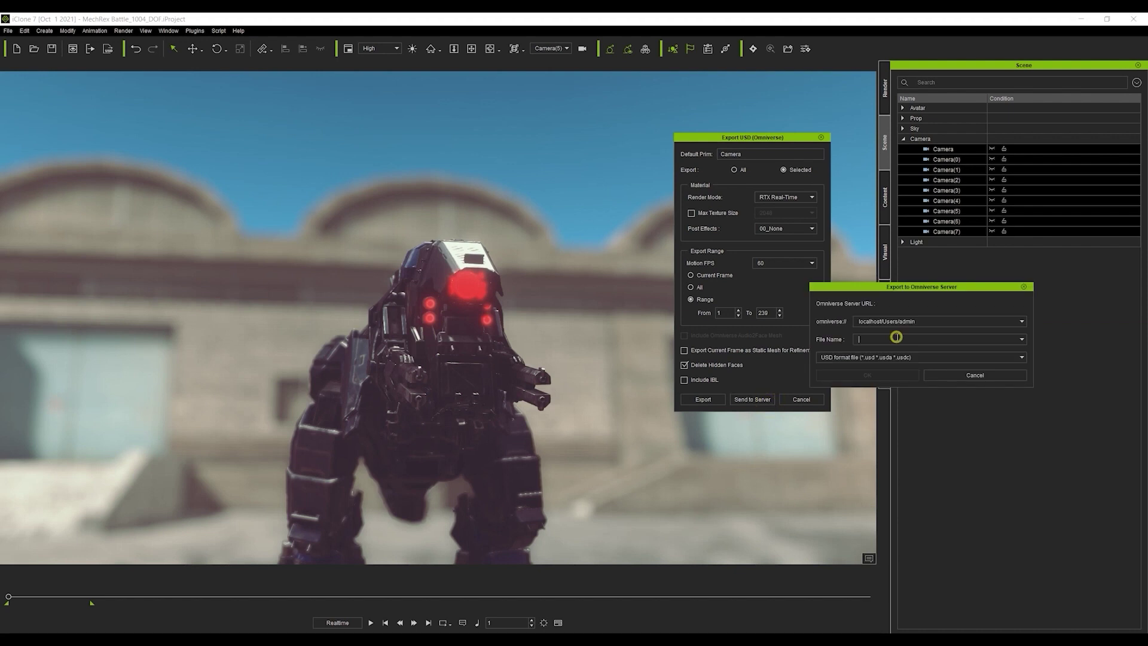
drag(874, 339, 897, 339)
click(867, 375)
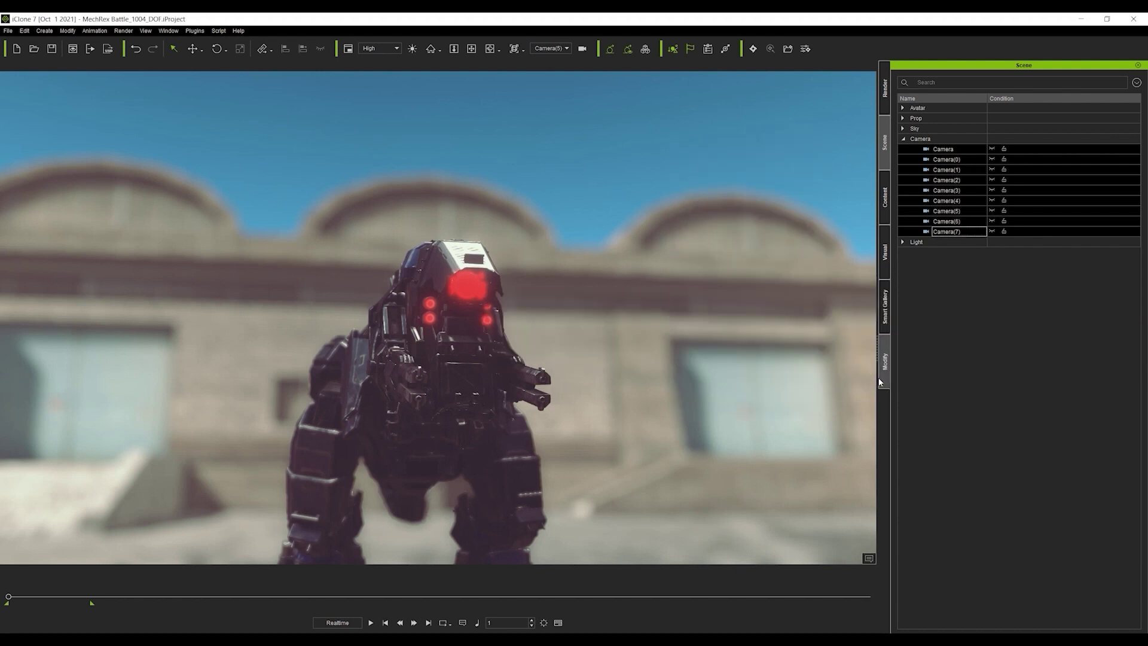
Step: Export the Key and GIAnchor lights with Default Prim Light to the server as Light
click(903, 243)
click(904, 139)
click(937, 159)
shift+click(945, 170)
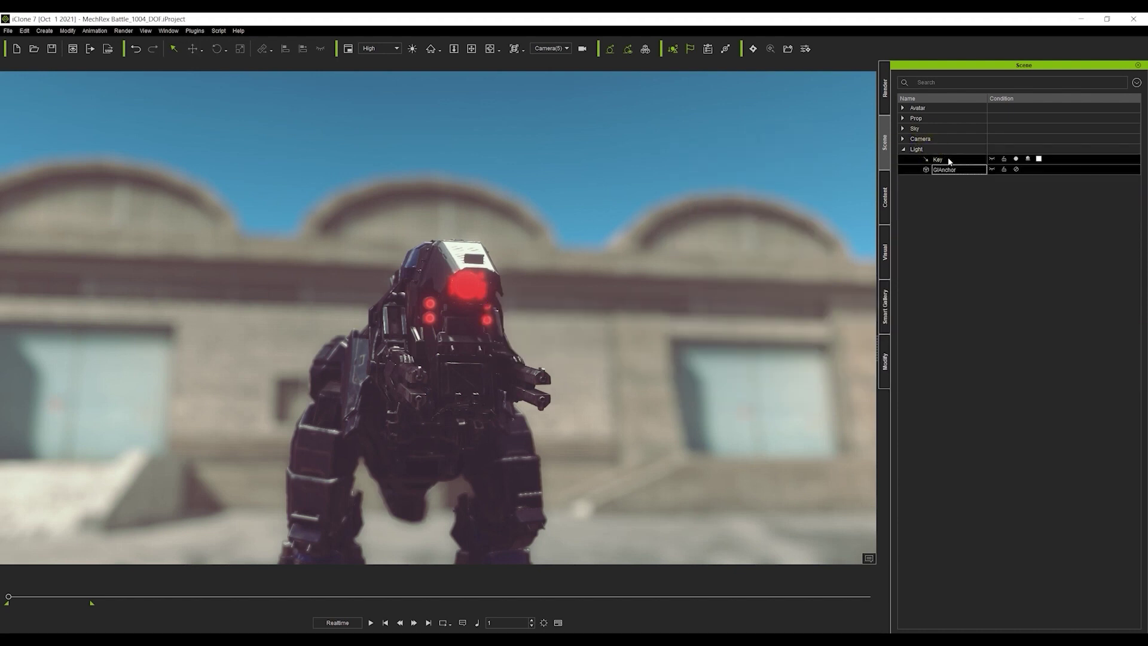
click(108, 49)
drag(751, 154, 711, 157)
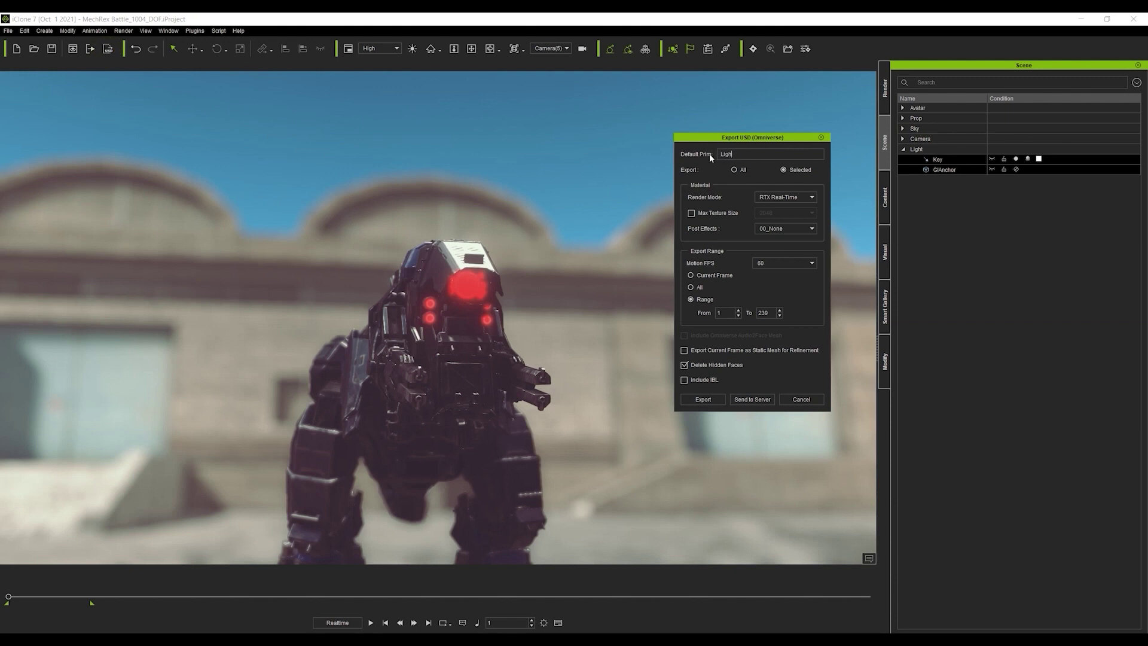
click(765, 399)
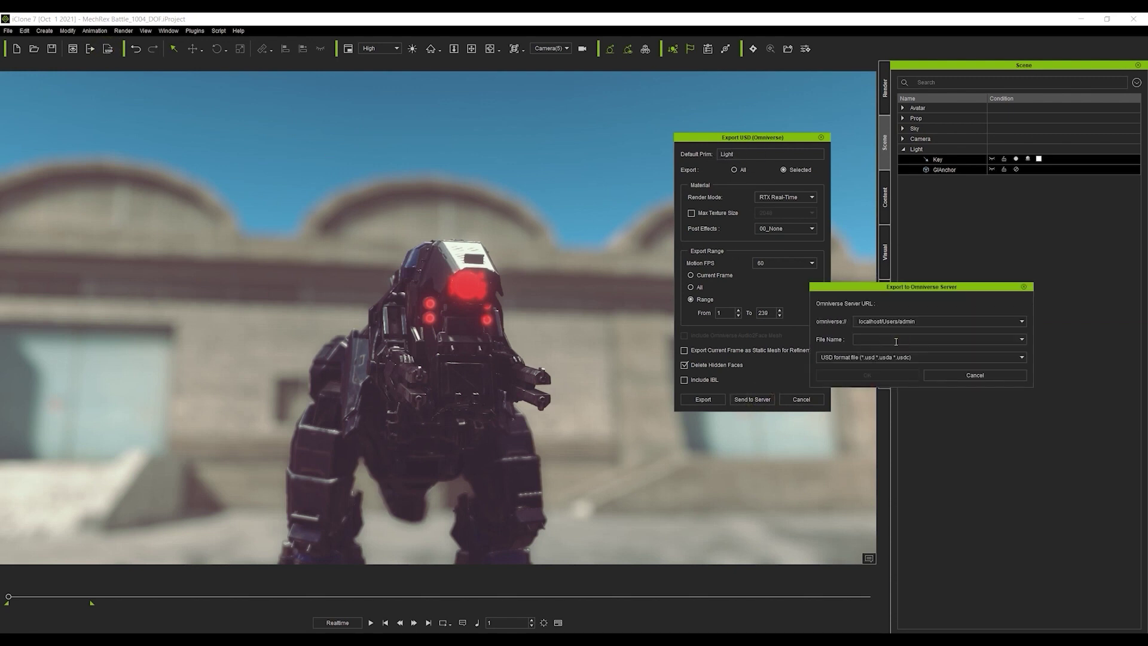
text(Light)
click(897, 375)
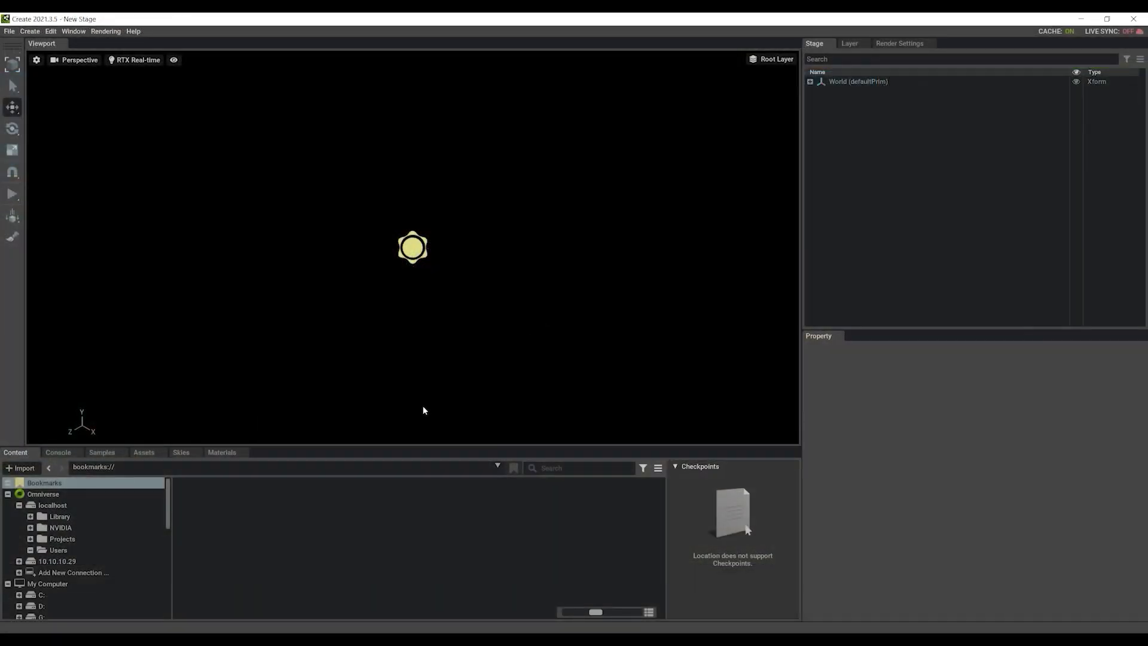
Step: Open Scene.usd from localhost/Users/admin as the stage
click(76, 506)
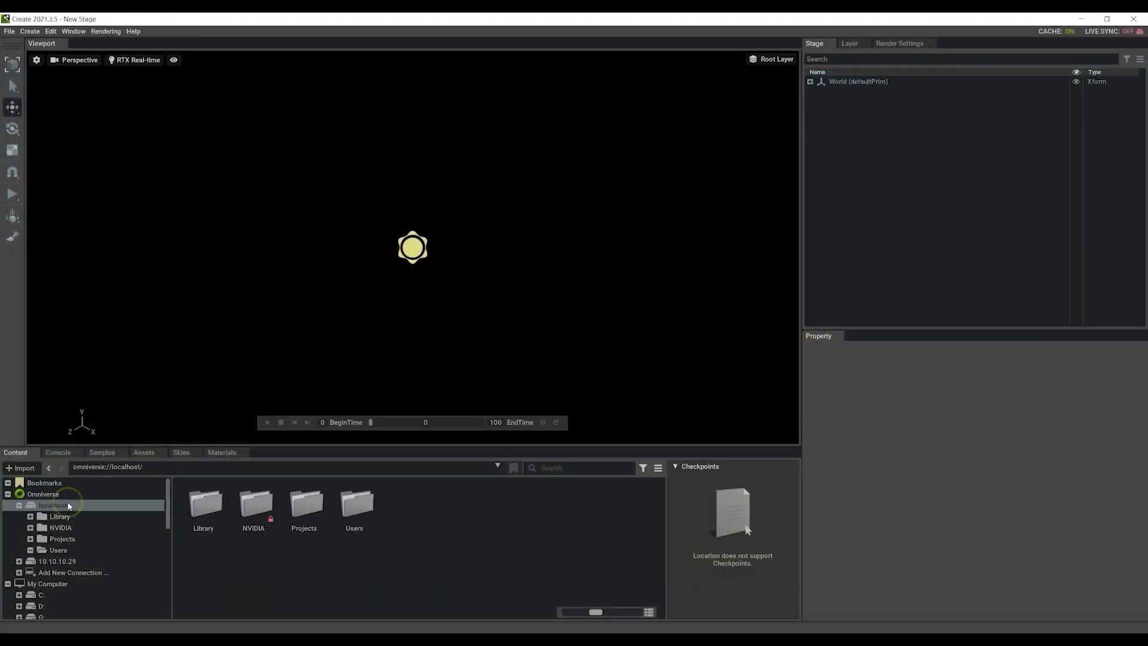
click(367, 518)
double_click(211, 509)
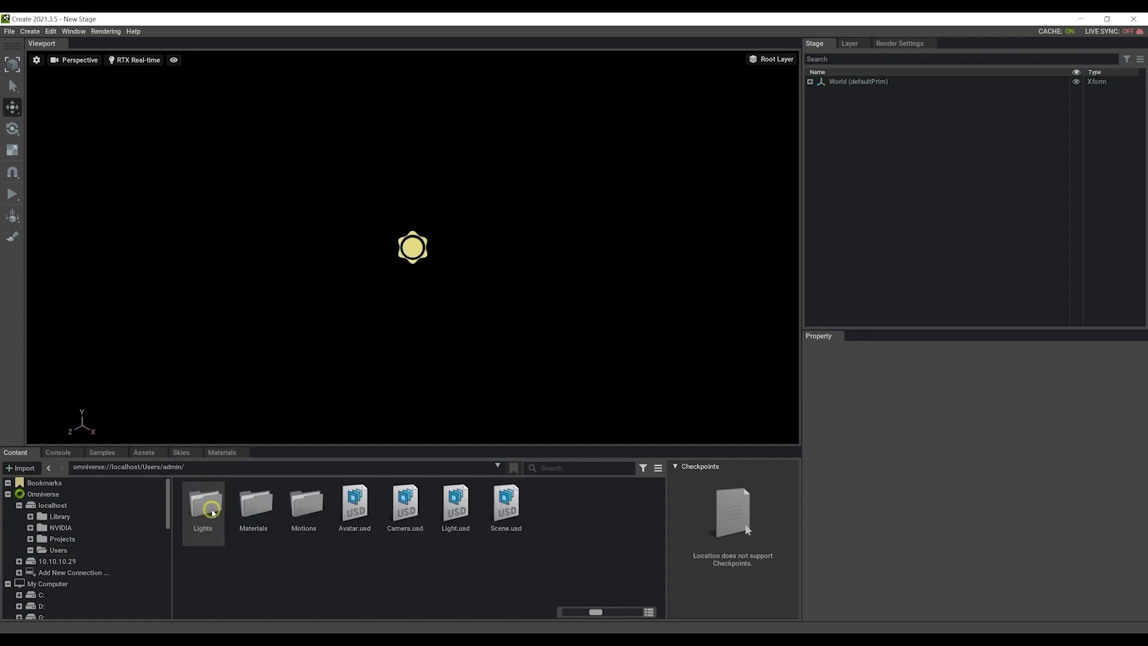
click(418, 530)
double_click(458, 541)
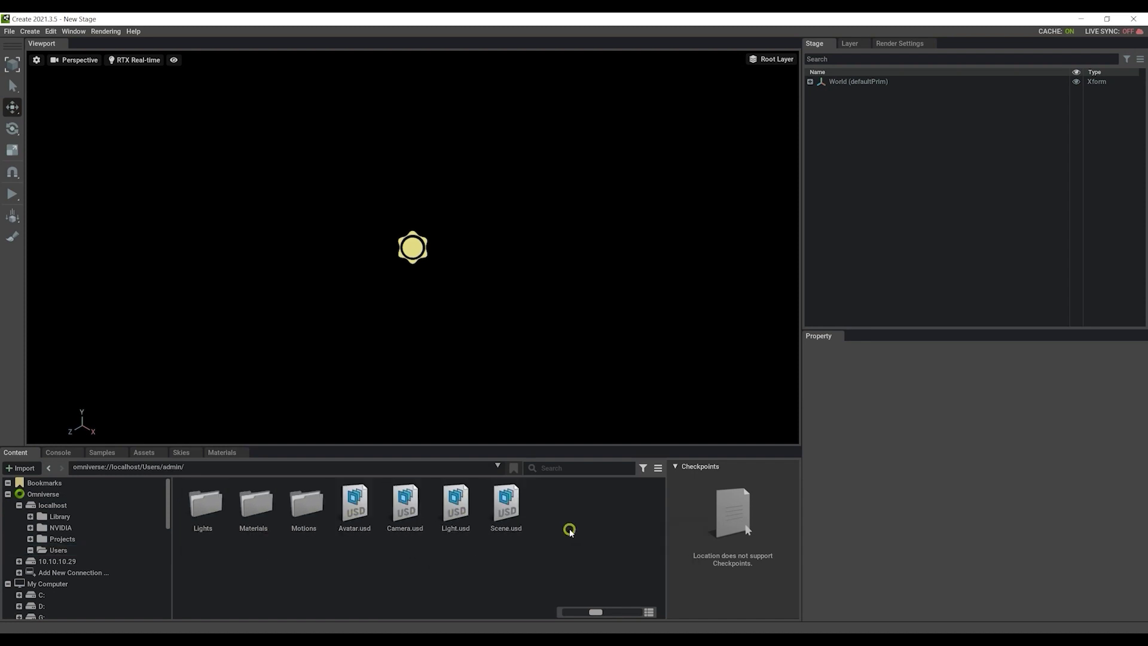
click(518, 512)
double_click(518, 512)
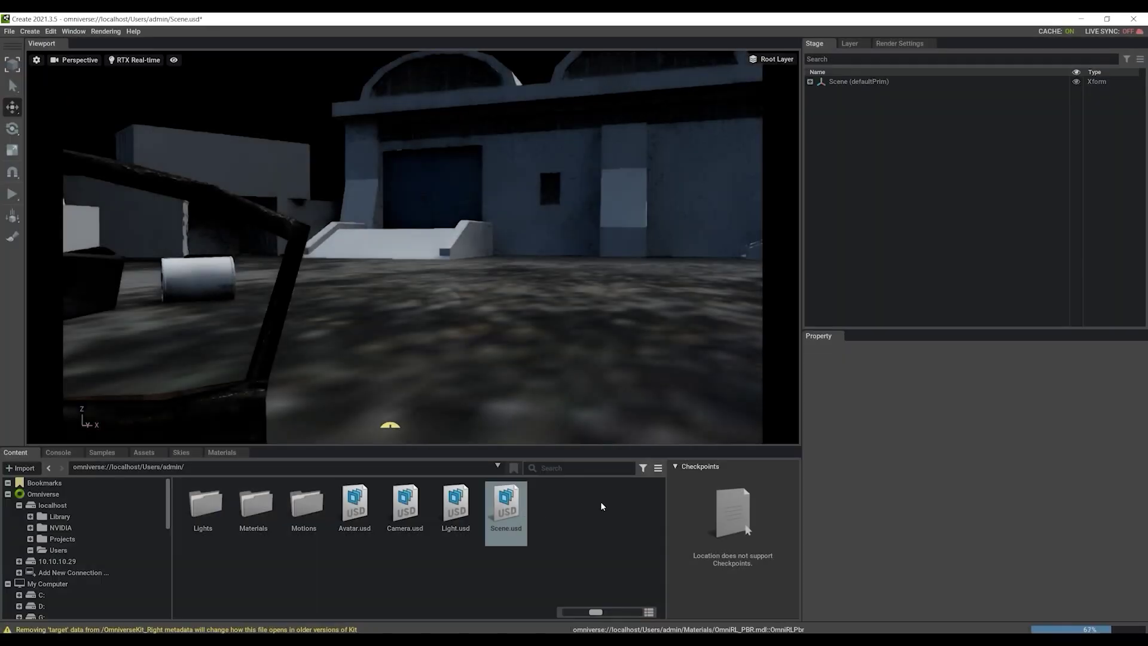
right_drag(575, 449, 433, 257)
Step: Switch the viewport to RTX Path-Traced rendering and turn the view to the warehouse front
click(145, 63)
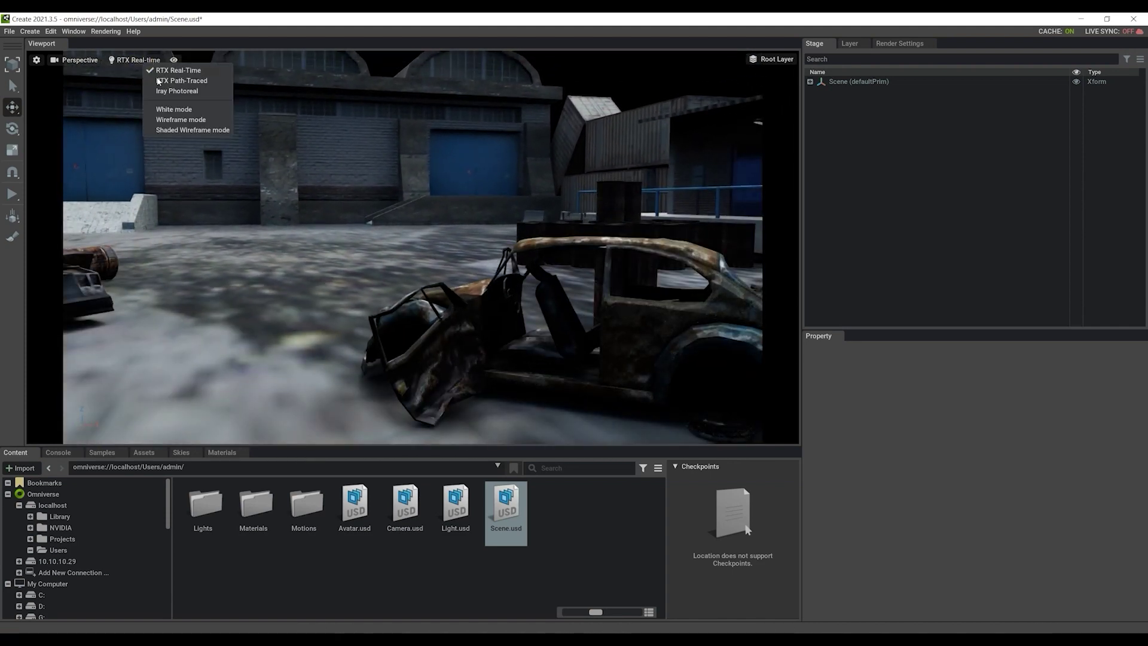
click(179, 80)
right_drag(363, 233, 468, 307)
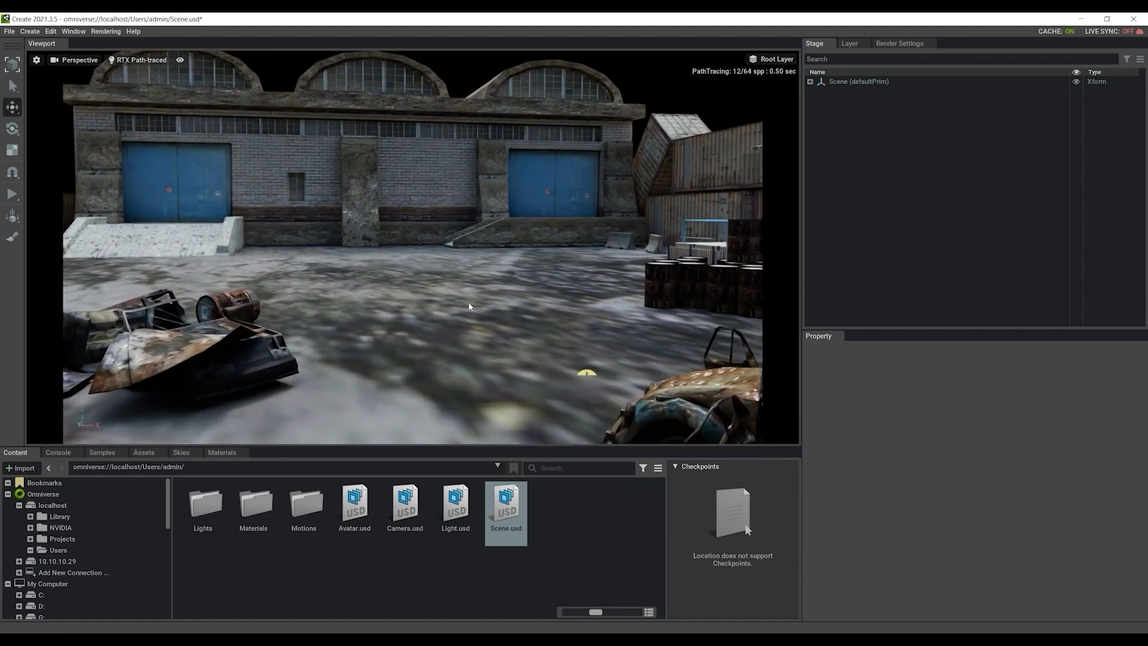
Step: Reference Light.usd, Camera.usd and Avatar.usd into the stage to place the mech in the yard
click(457, 586)
click(466, 518)
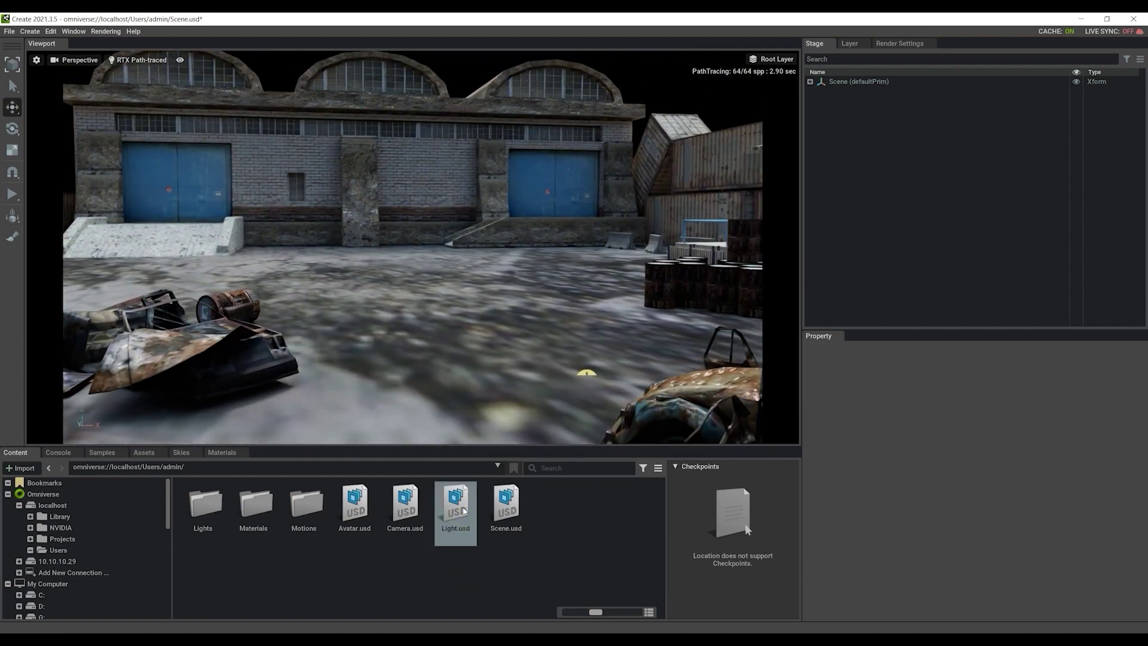
drag(466, 518, 879, 129)
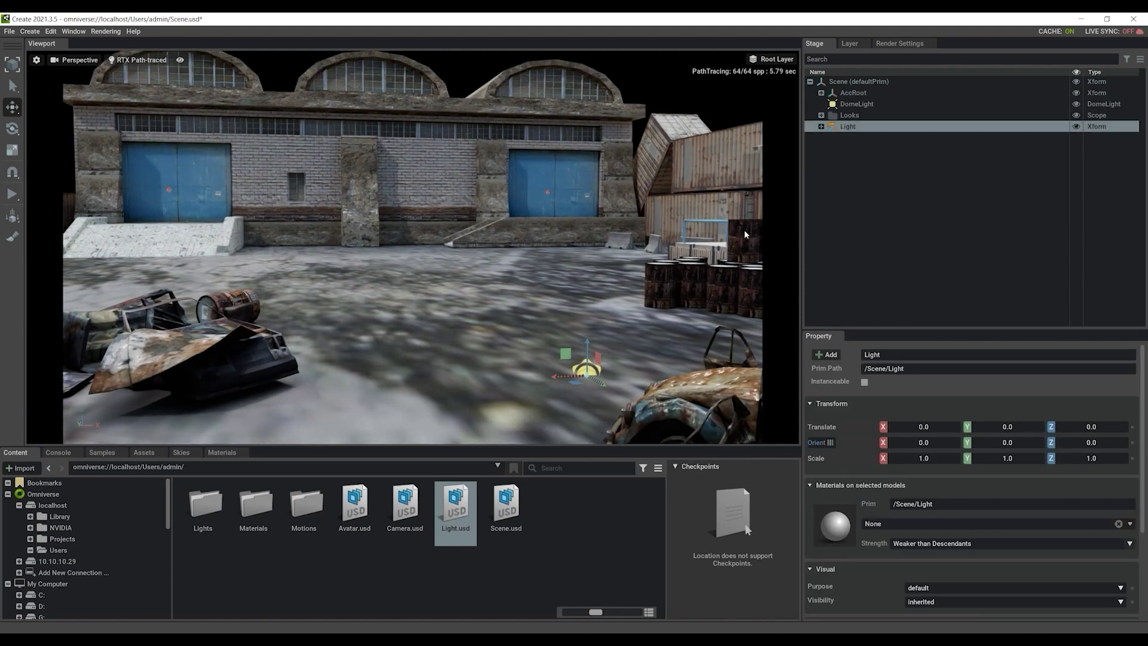
drag(406, 505, 868, 182)
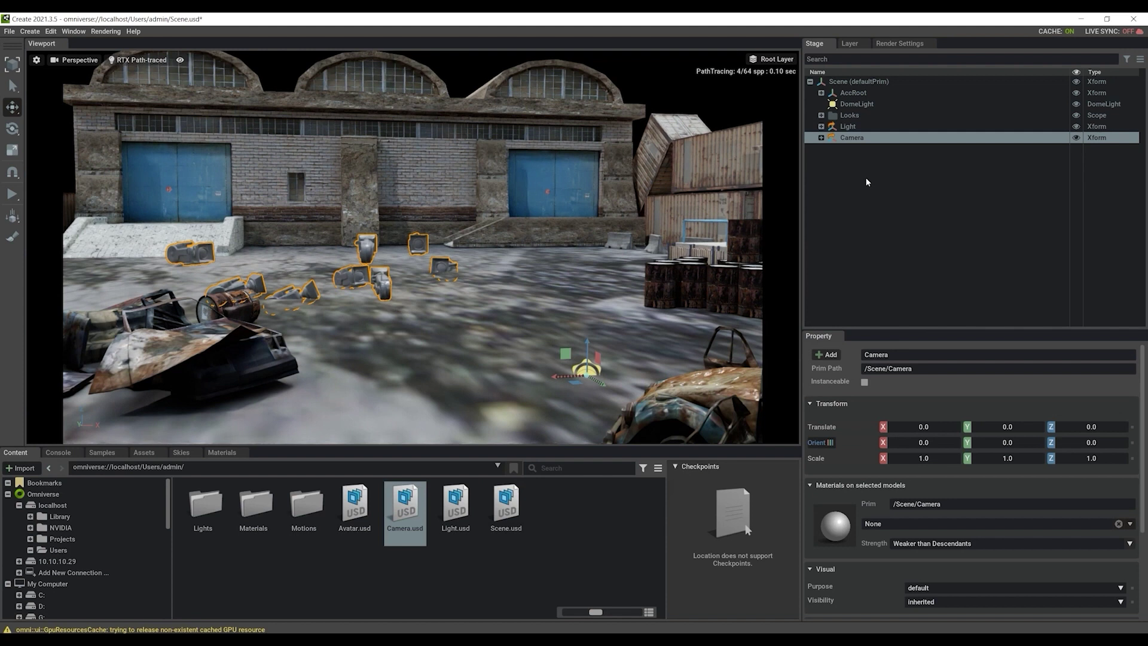
drag(355, 508, 871, 179)
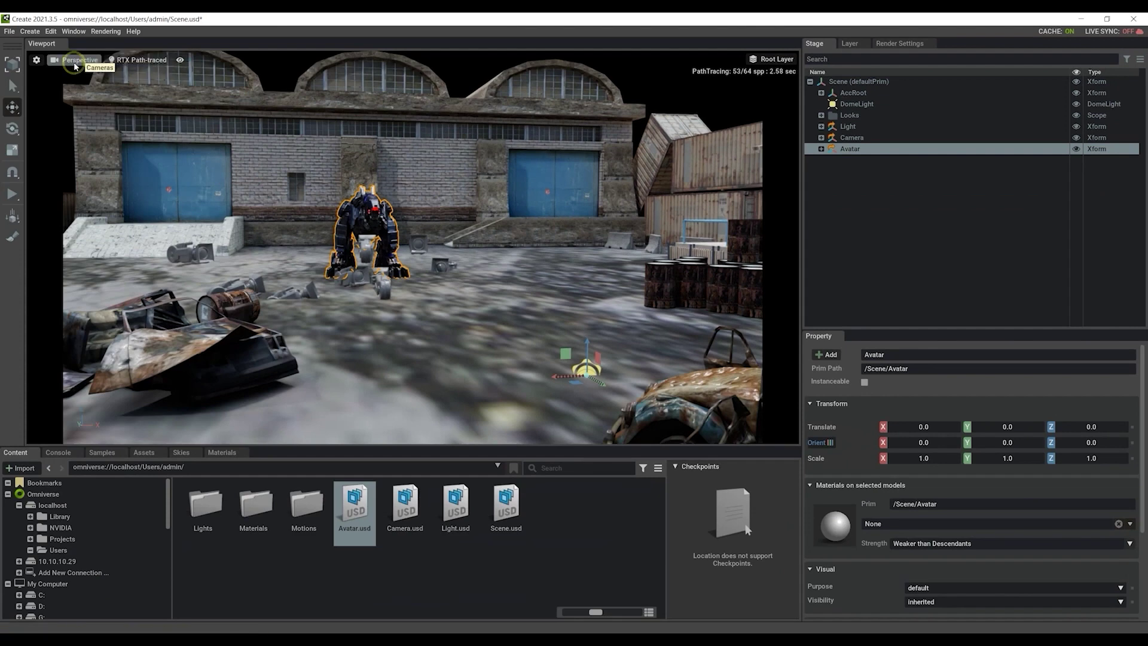
Step: Look through Camera_5_ in the viewport
click(74, 62)
mouse_move(102, 70)
click(173, 112)
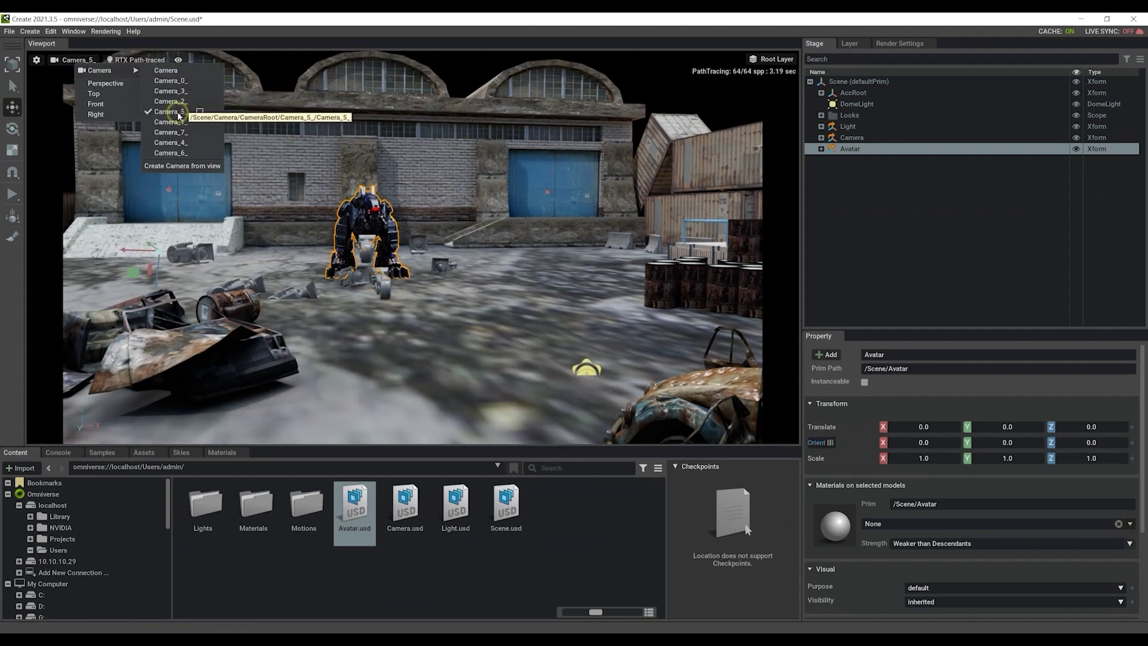
click(880, 108)
Step: Turn on Visible In Primary Ray for the DomeLight and adjust its Orient Z rotation
click(861, 104)
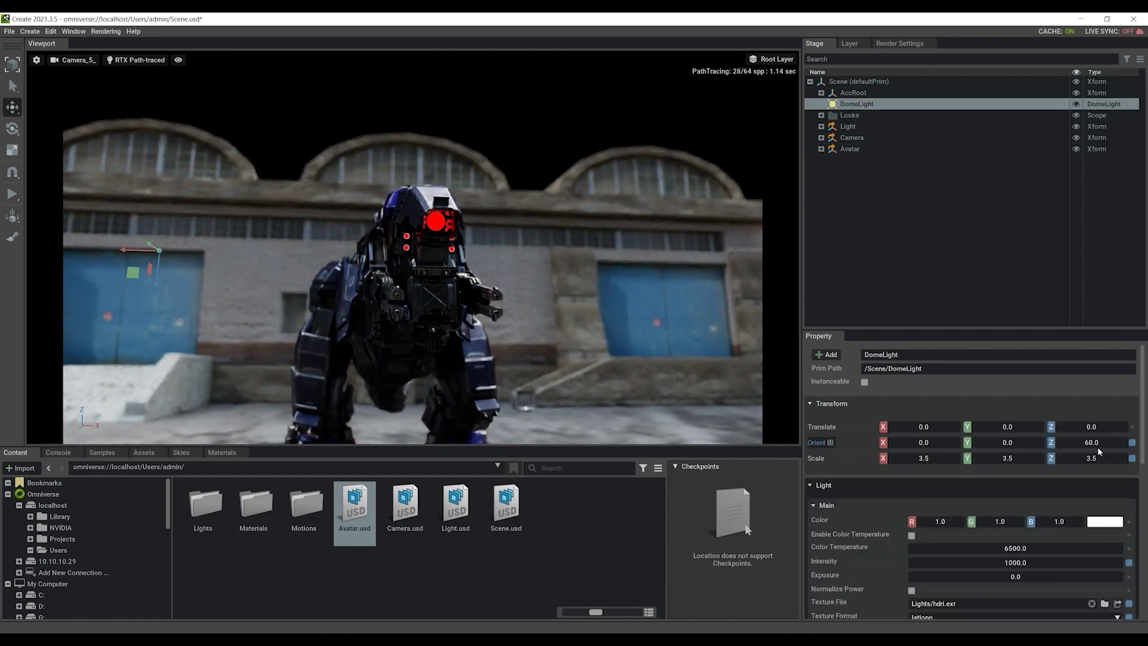
scroll(1017, 508, down, 3)
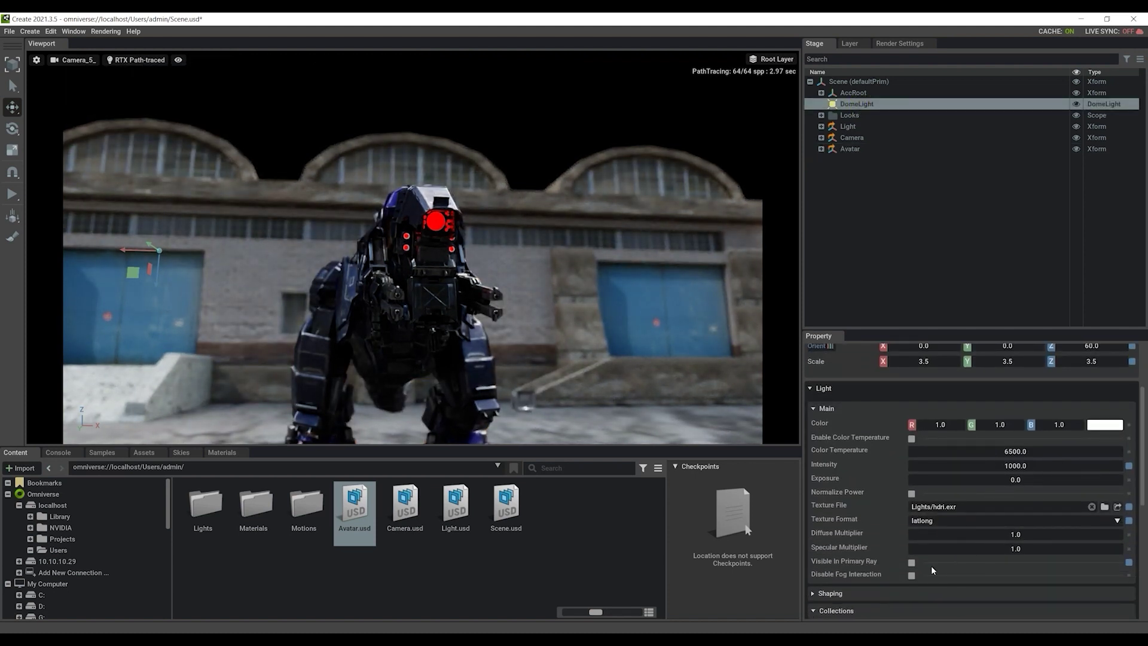
click(912, 564)
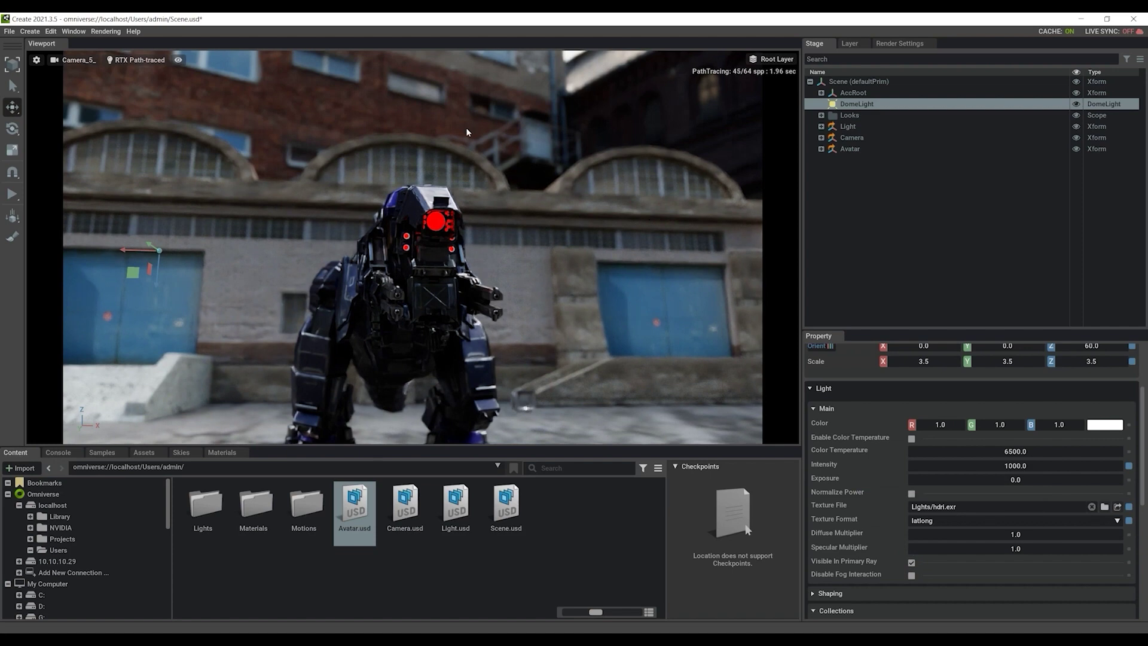
scroll(1121, 415, up, 3)
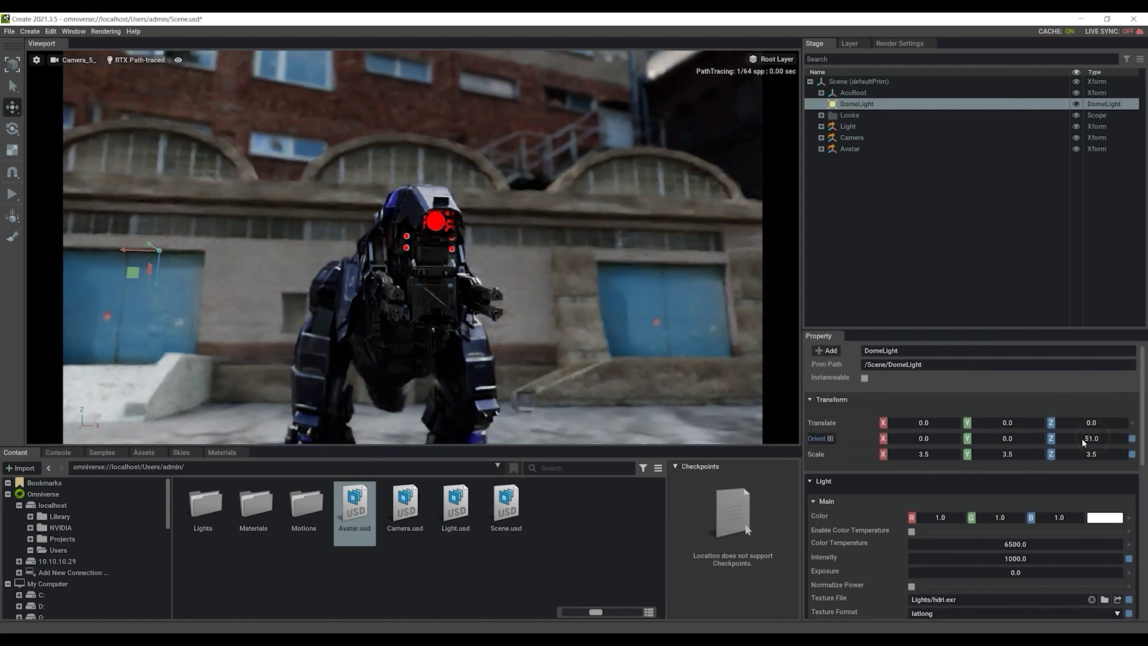
mouse_move(1083, 441)
mouse_down()
mouse_move(938, 442)
mouse_move(1095, 442)
mouse_up()
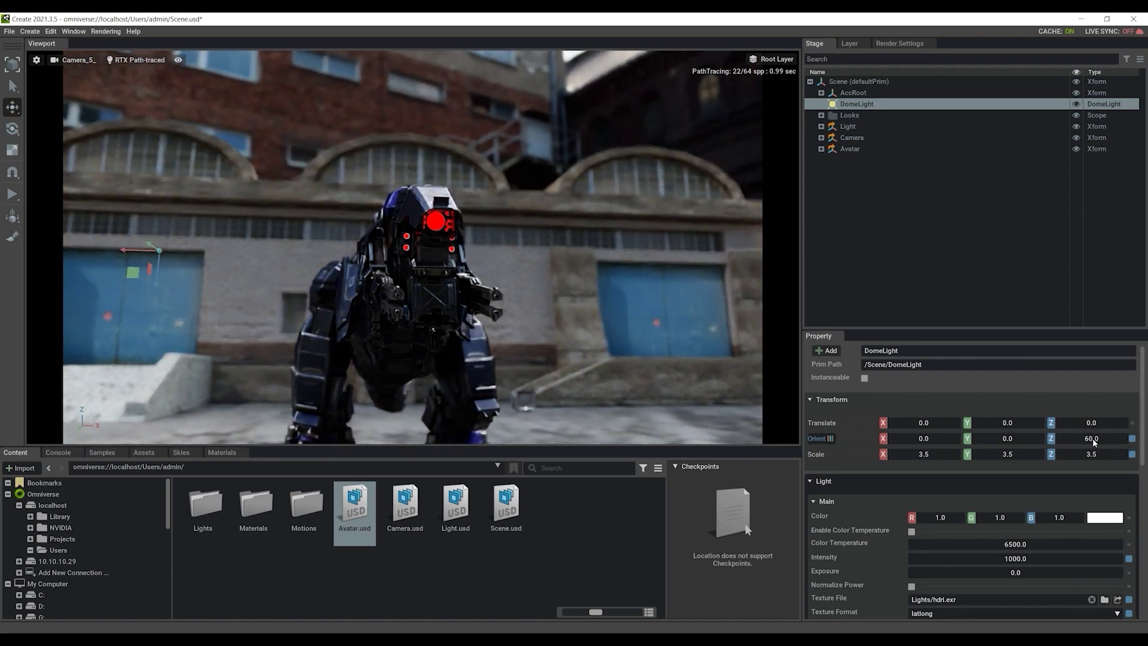
scroll(1094, 442, down, 5)
Step: Delete the old DomeLight and add the sky_syferfontein_18d_clear_4k sky from the Skies library
click(181, 453)
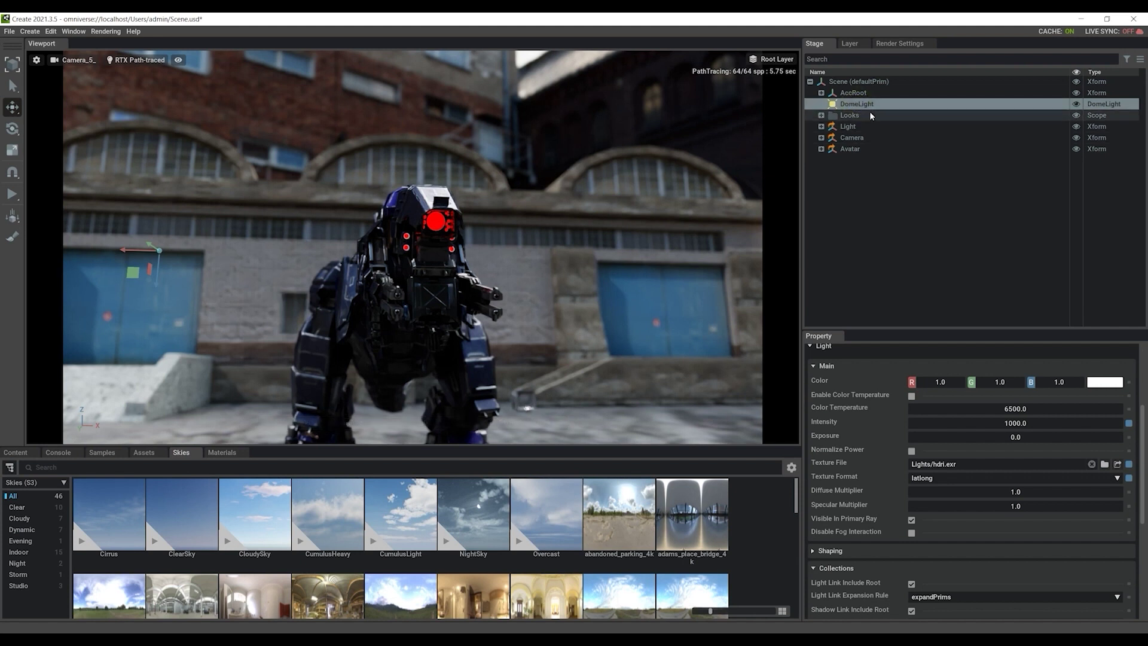
key(Delete)
drag(798, 499, 806, 577)
double_click(415, 580)
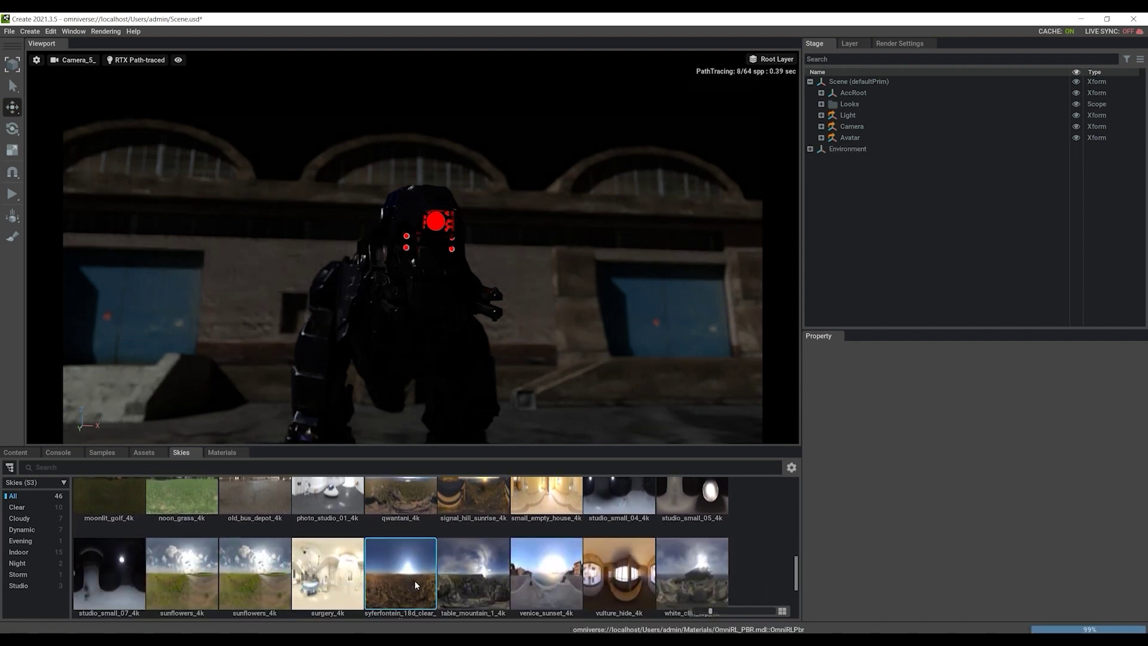
Step: Rotate the new Environment dome light to -174 degrees on Z
double_click(843, 150)
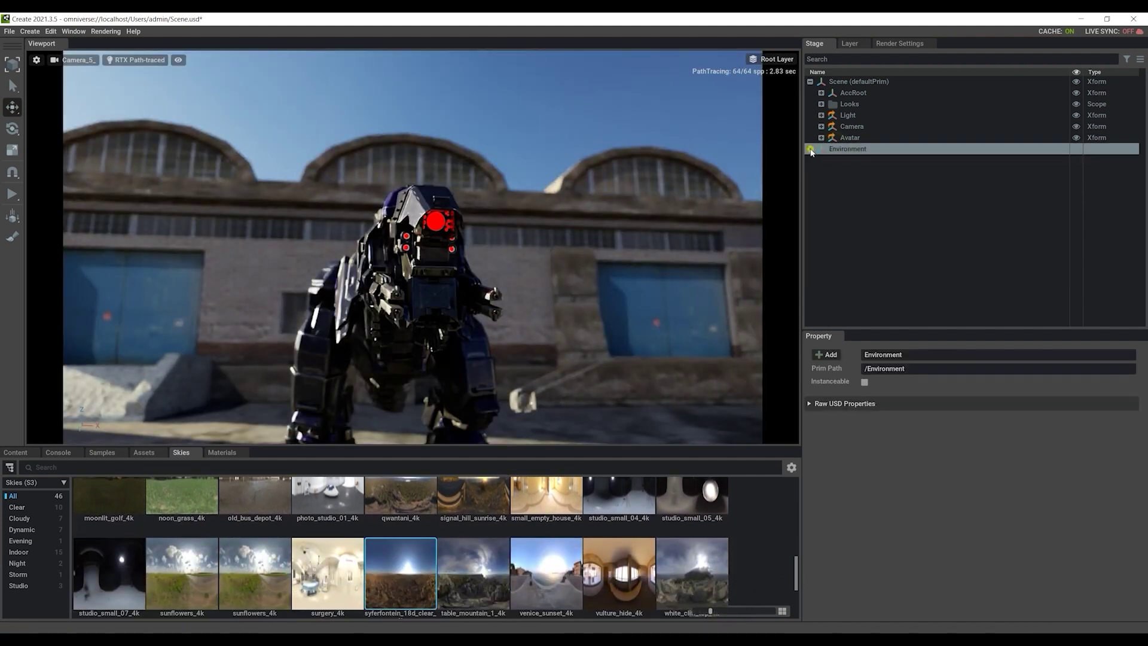
click(857, 159)
drag(1094, 448, 1015, 443)
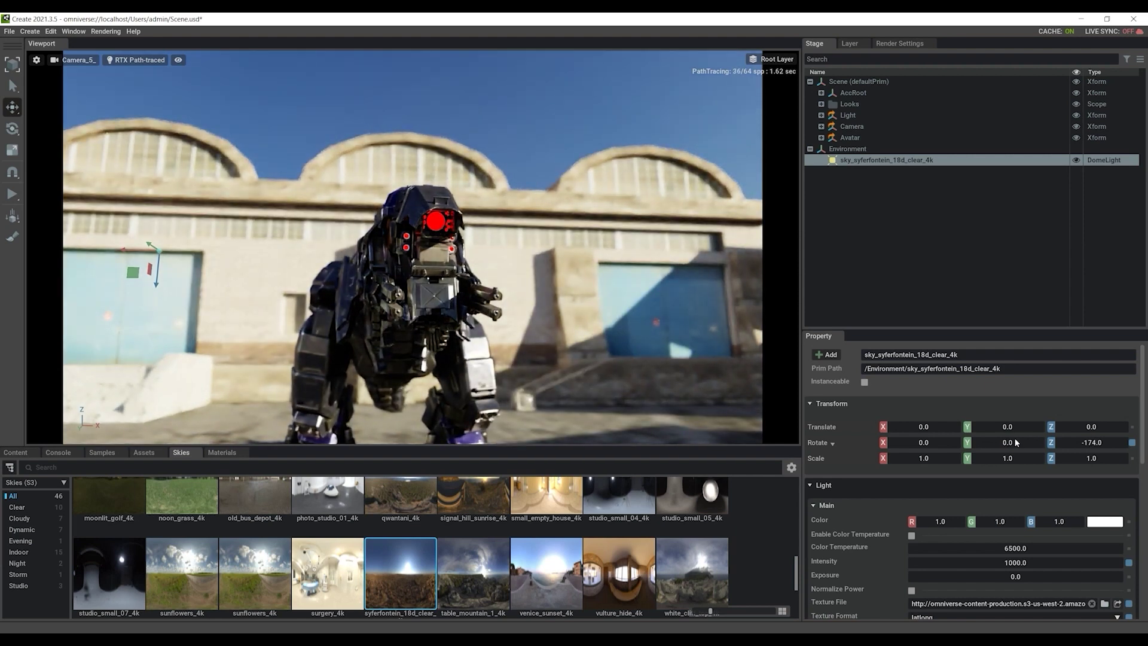
Step: Play the mech animation through to frame 239, stop it, and show the Path Tracing render settings
mouse_move(422, 435)
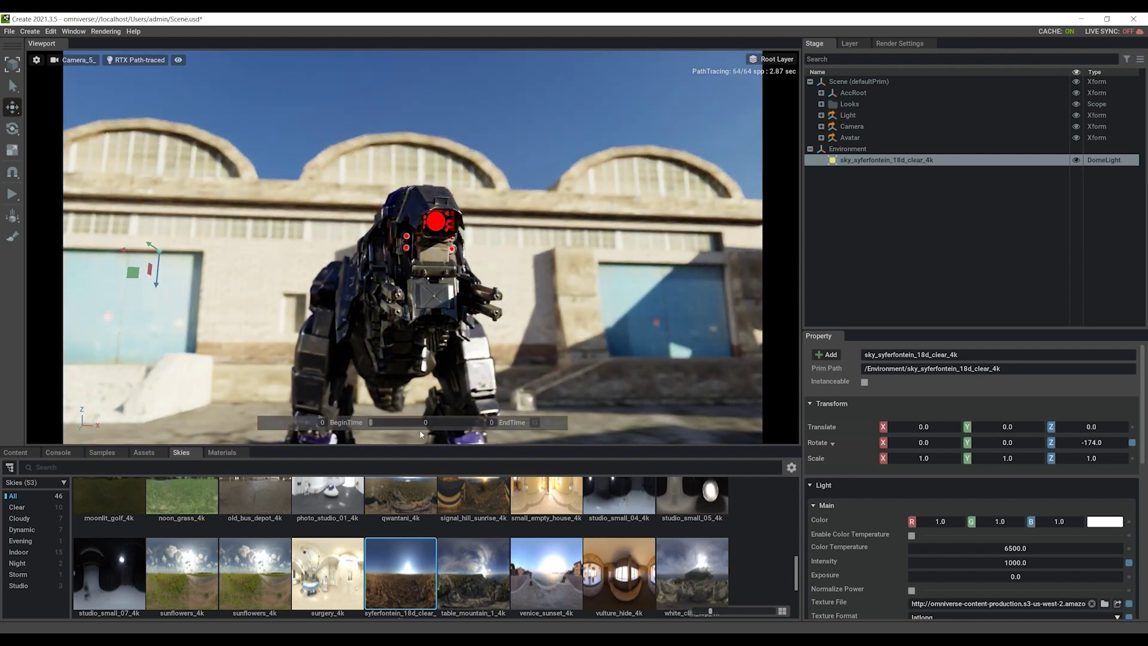
click(267, 422)
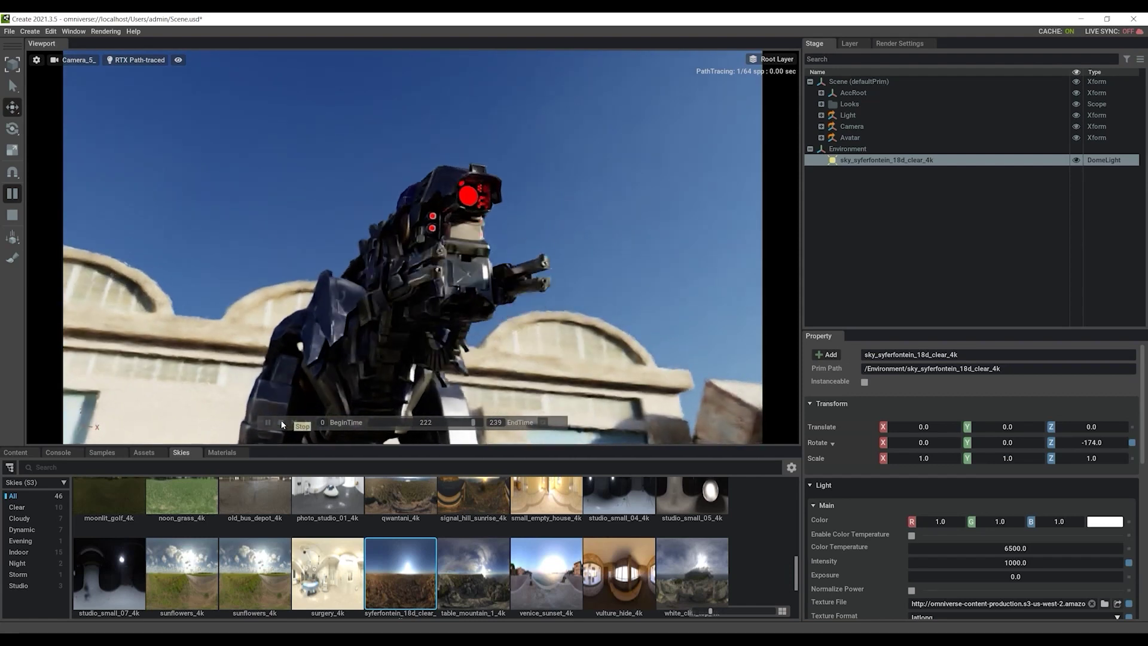
click(282, 422)
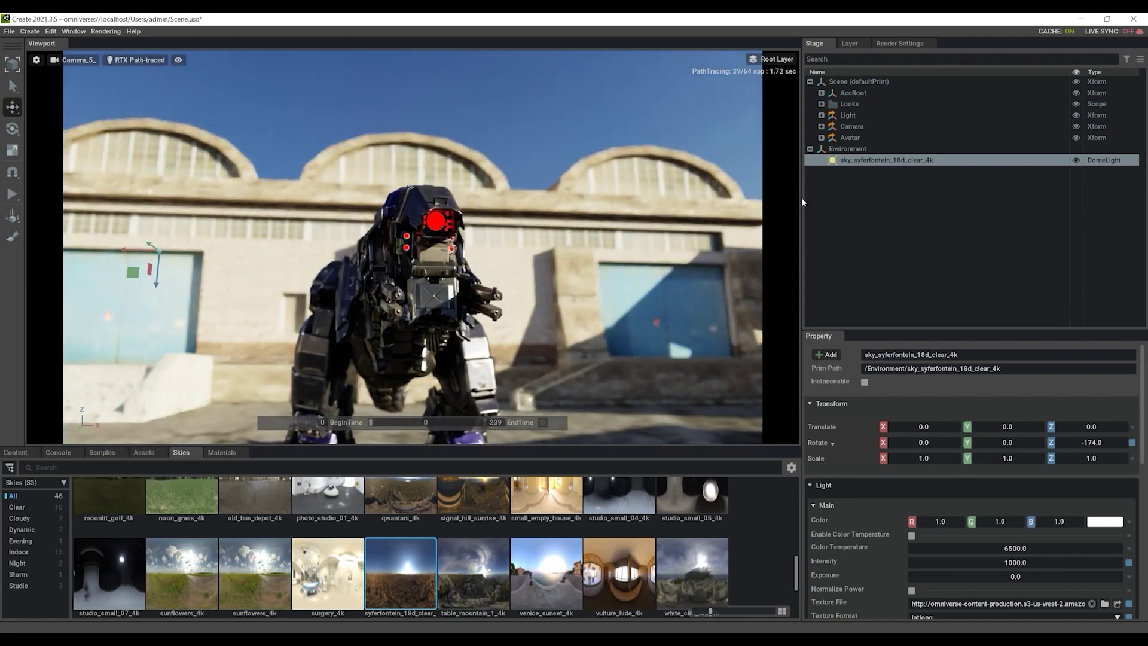
click(900, 43)
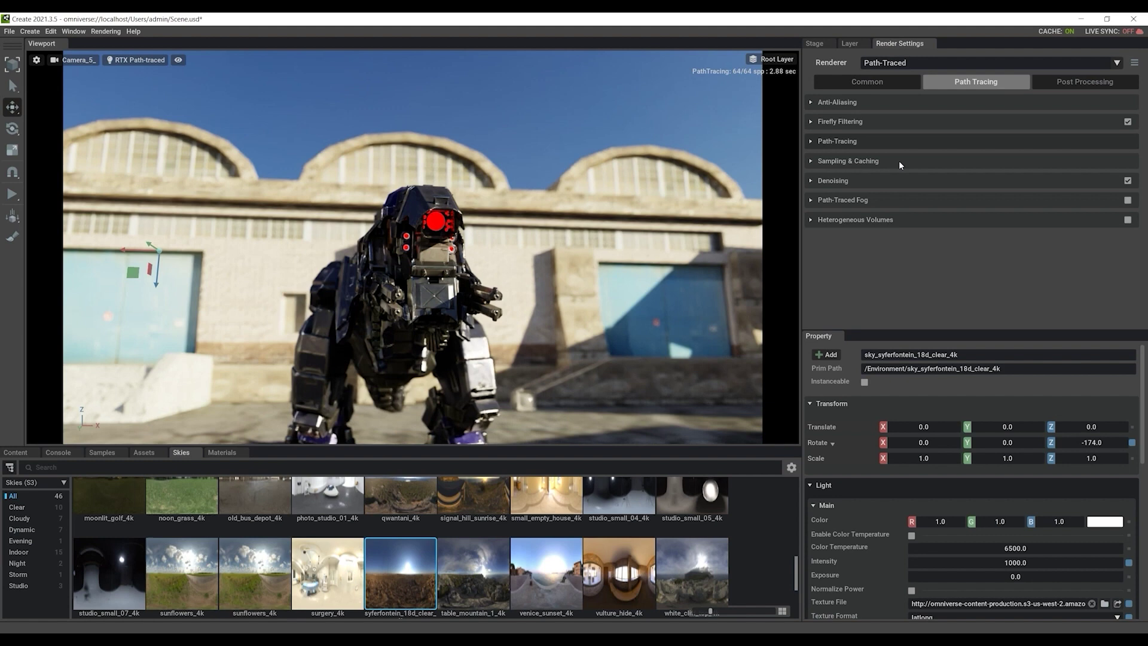
Step: Turn on Path-Traced Fog using the +Z height axis with density 0.26
click(1128, 200)
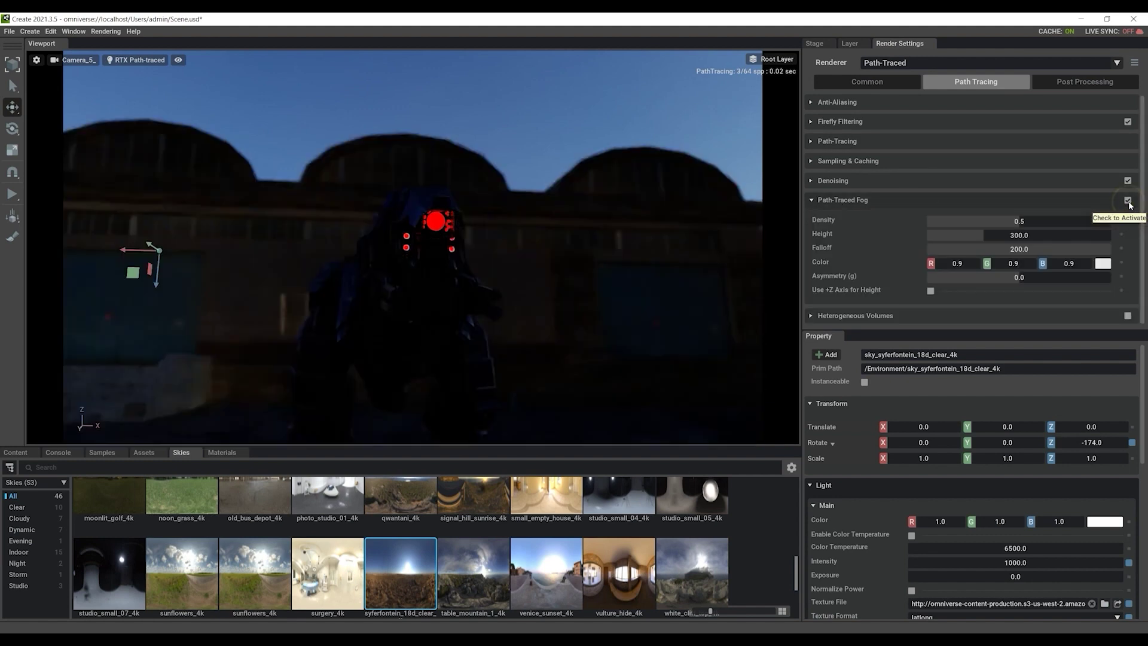
click(930, 293)
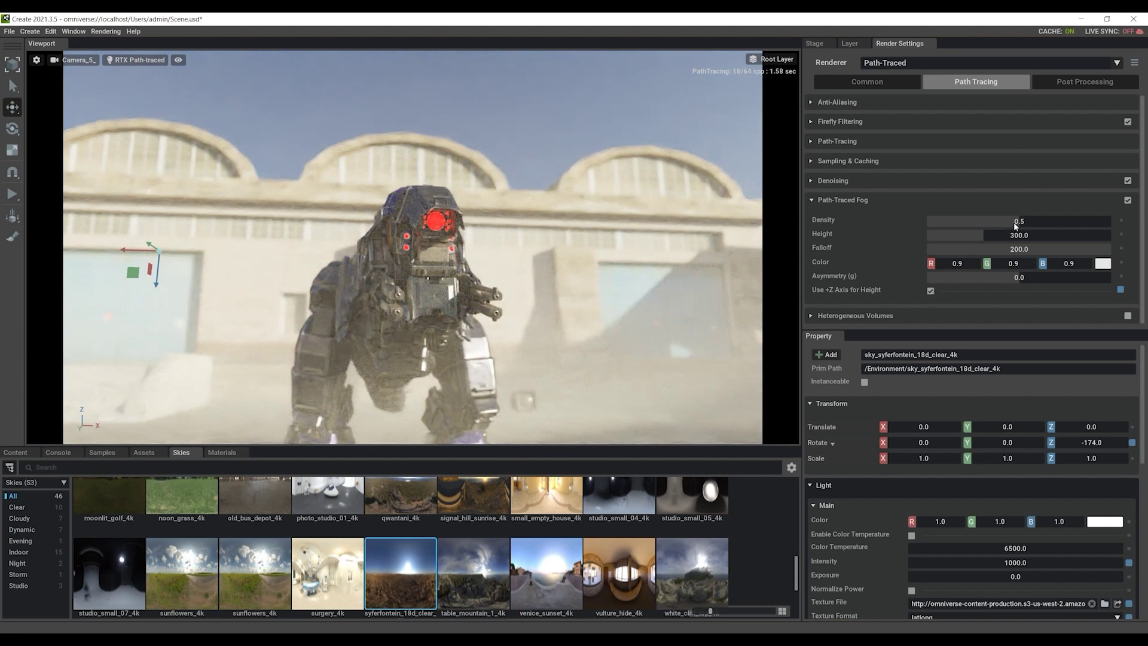
drag(985, 221, 1052, 239)
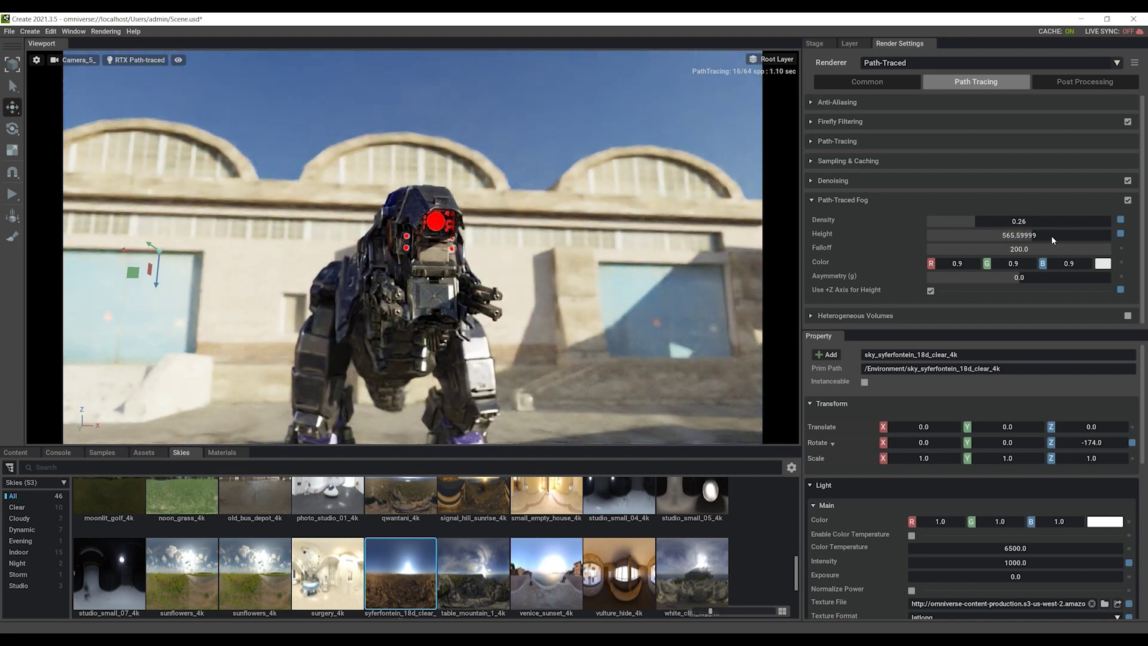
click(813, 199)
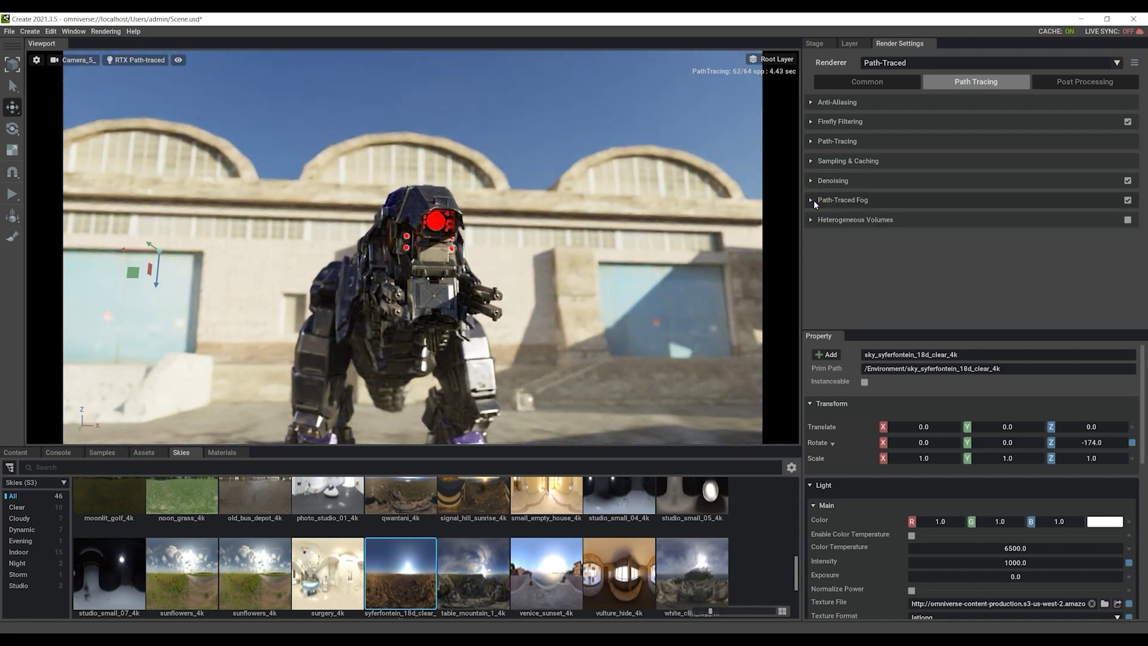
Step: Enable FTT Bloom with 7 blades, f-Stop 0.6 and sensor aspect ratio 1, then preview the animation
click(1077, 81)
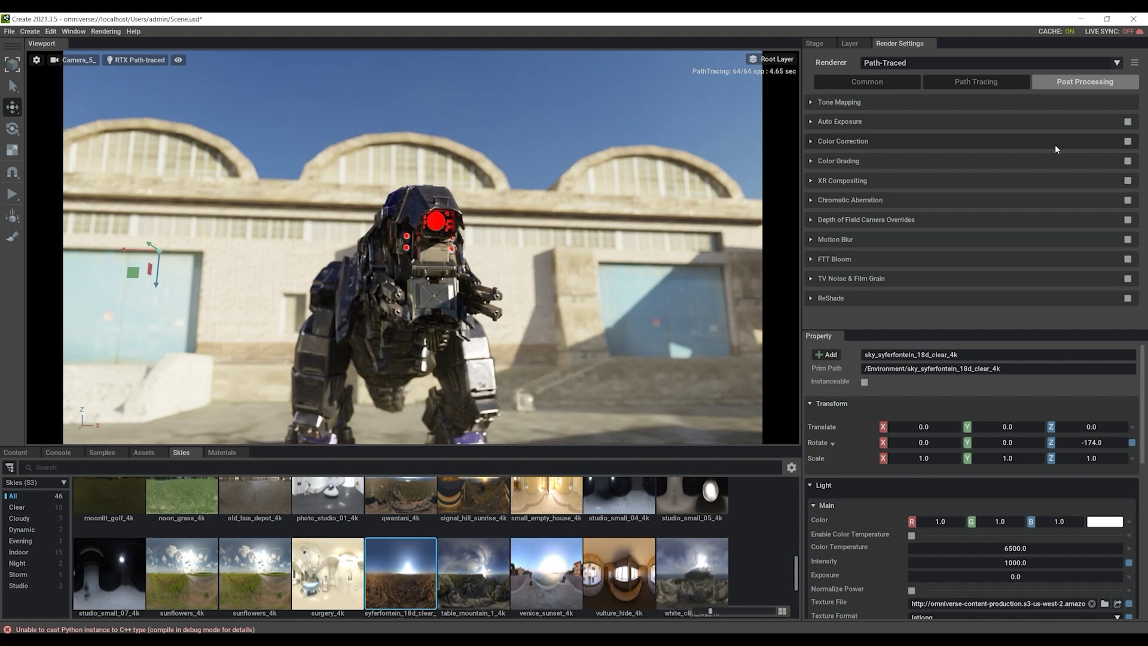
click(1129, 260)
drag(1144, 217, 1135, 294)
text(0.6)
key(Return)
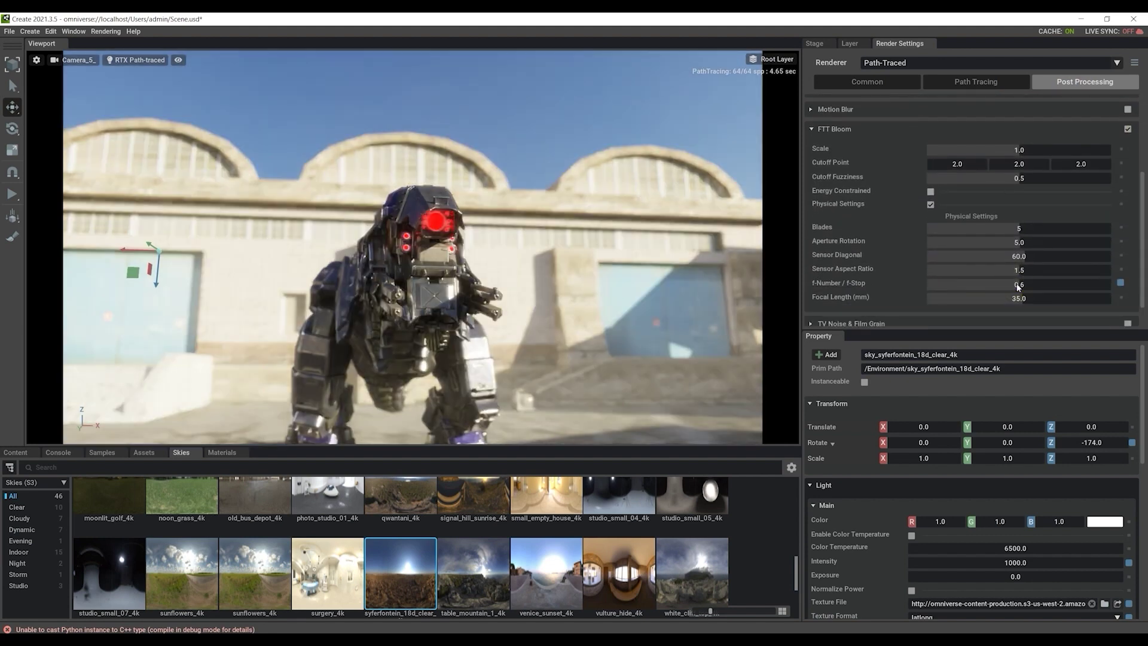
text(1)
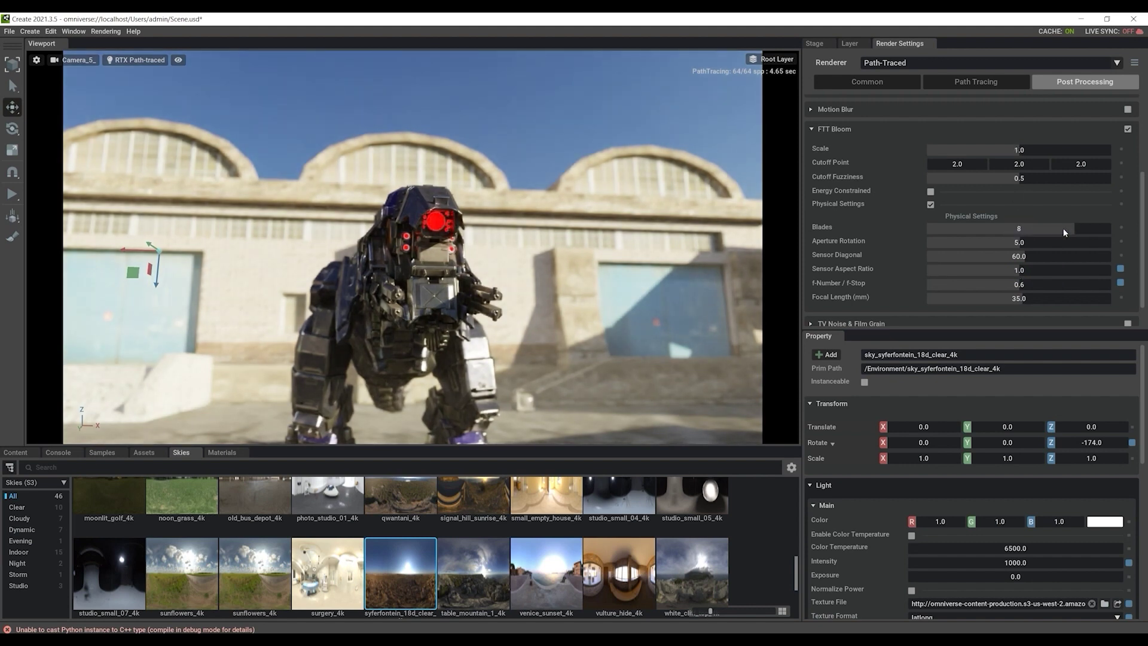
click(294, 422)
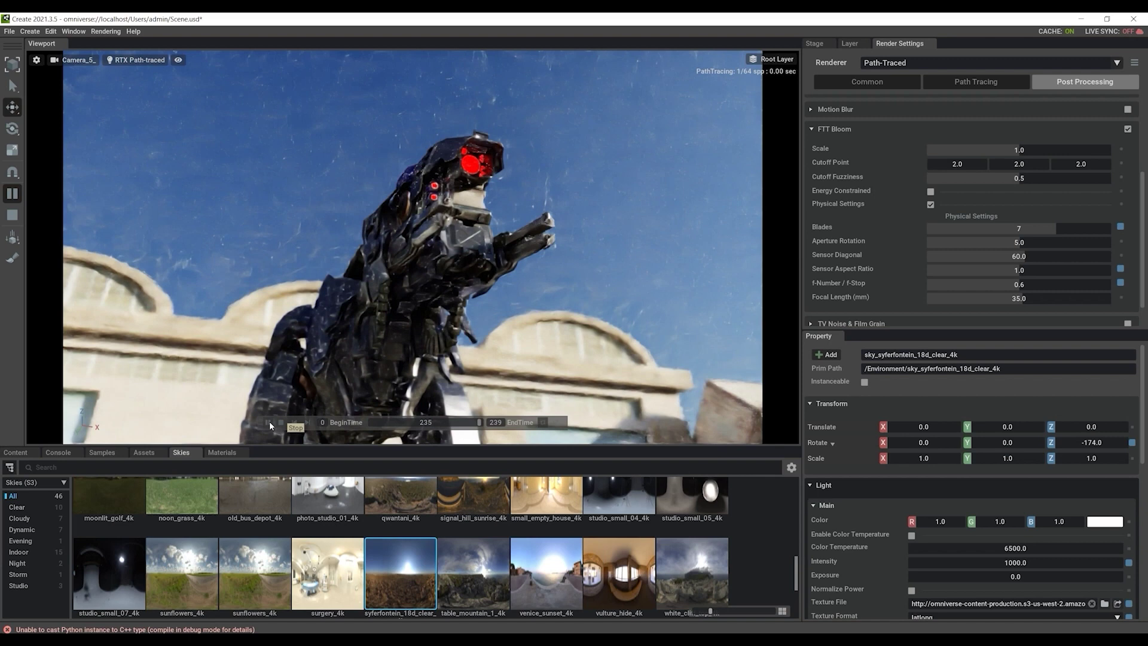
click(281, 423)
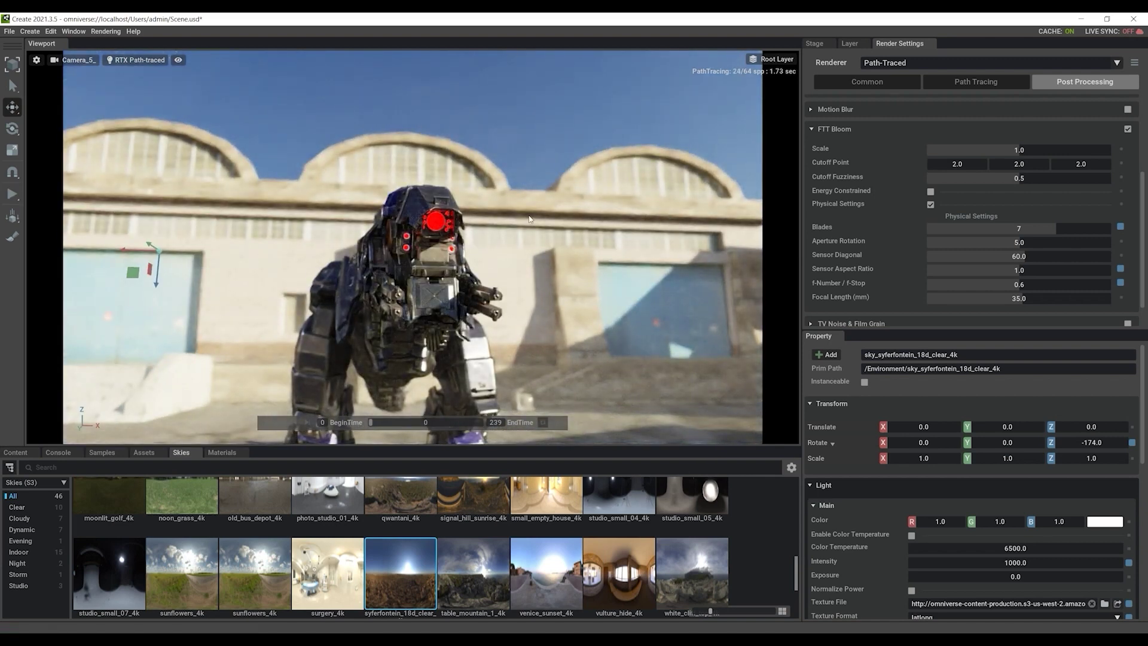
Step: Collapse the Environment group and select the Avatar robot in the Stage hierarchy
click(816, 45)
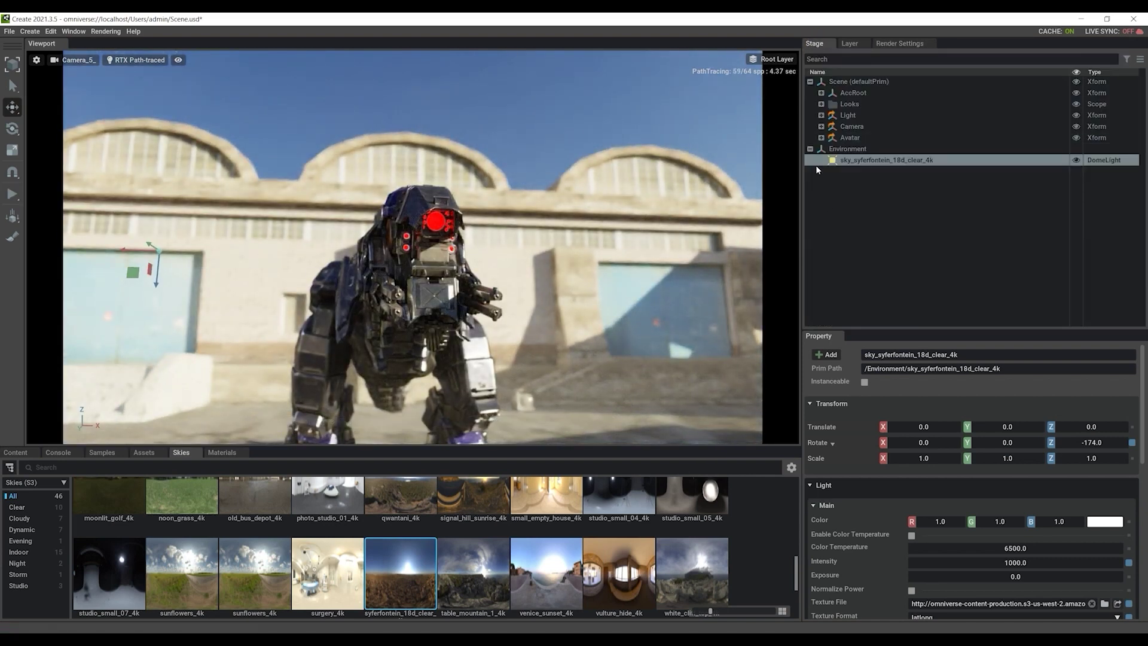
click(810, 149)
click(860, 138)
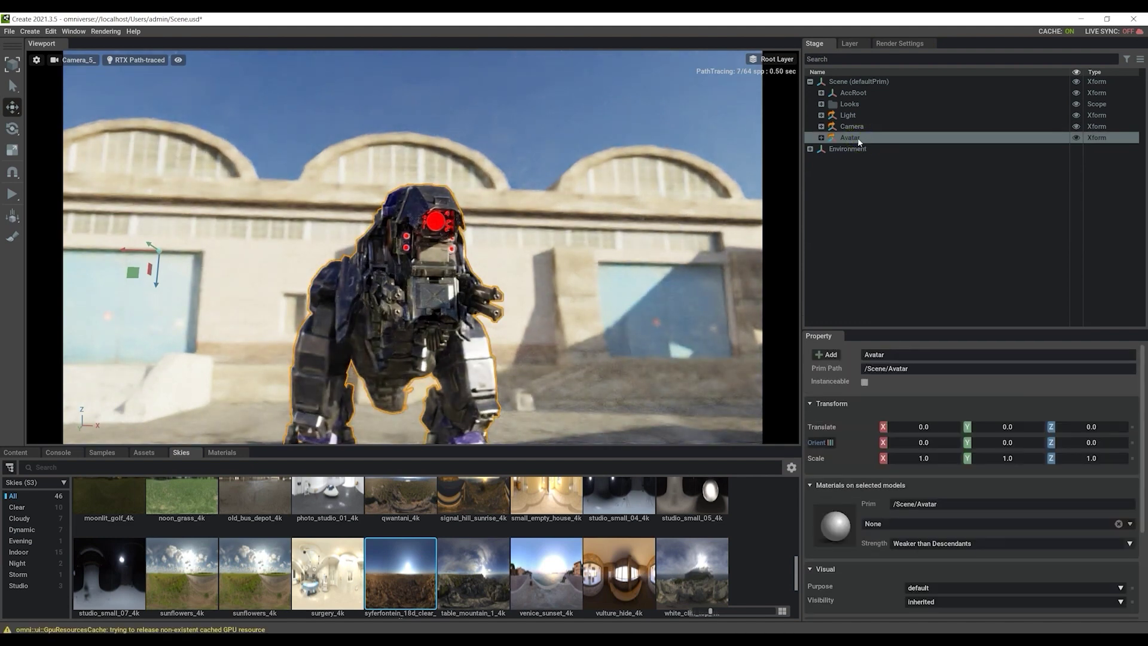
click(821, 138)
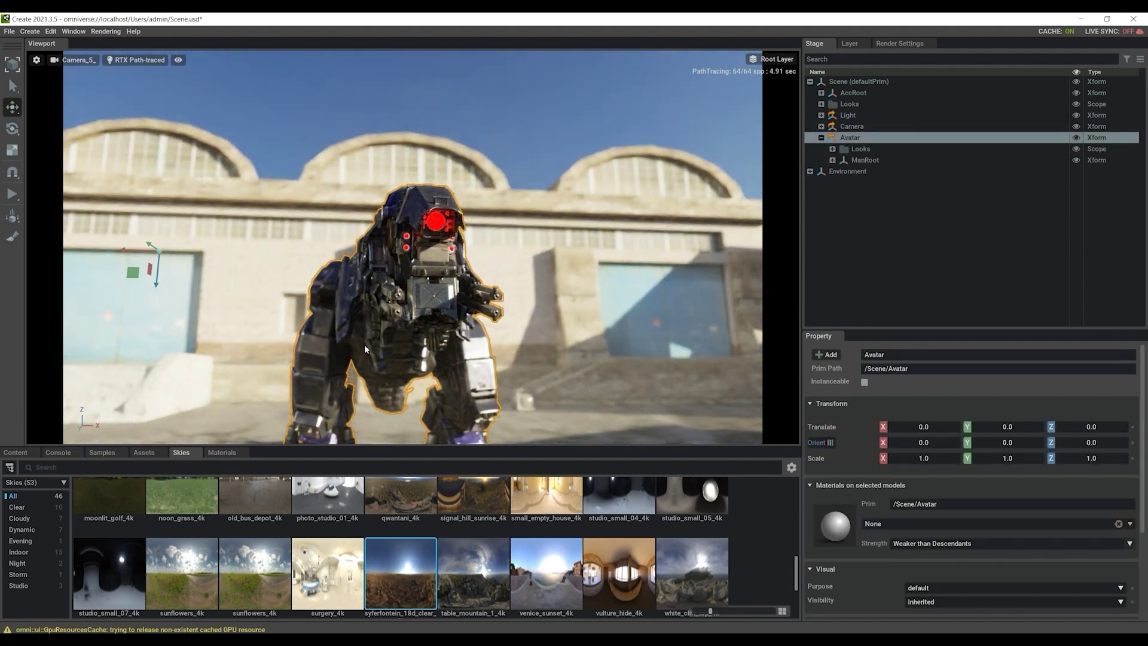
Step: Set the root layer's Live Sync mode to Always On
click(854, 44)
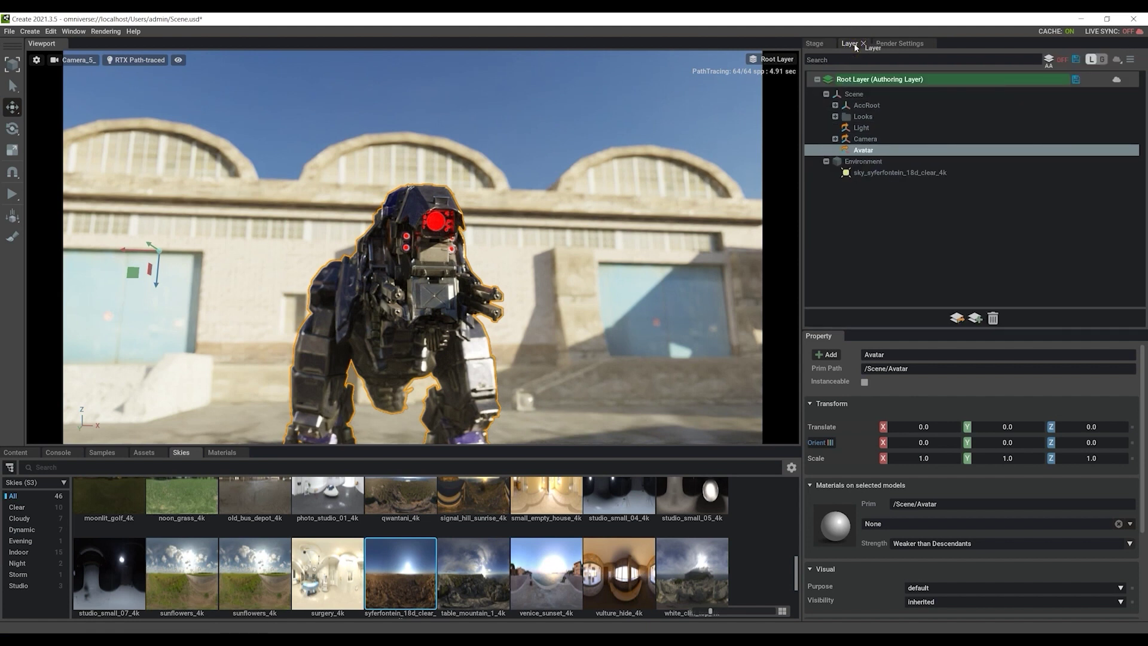
click(1119, 62)
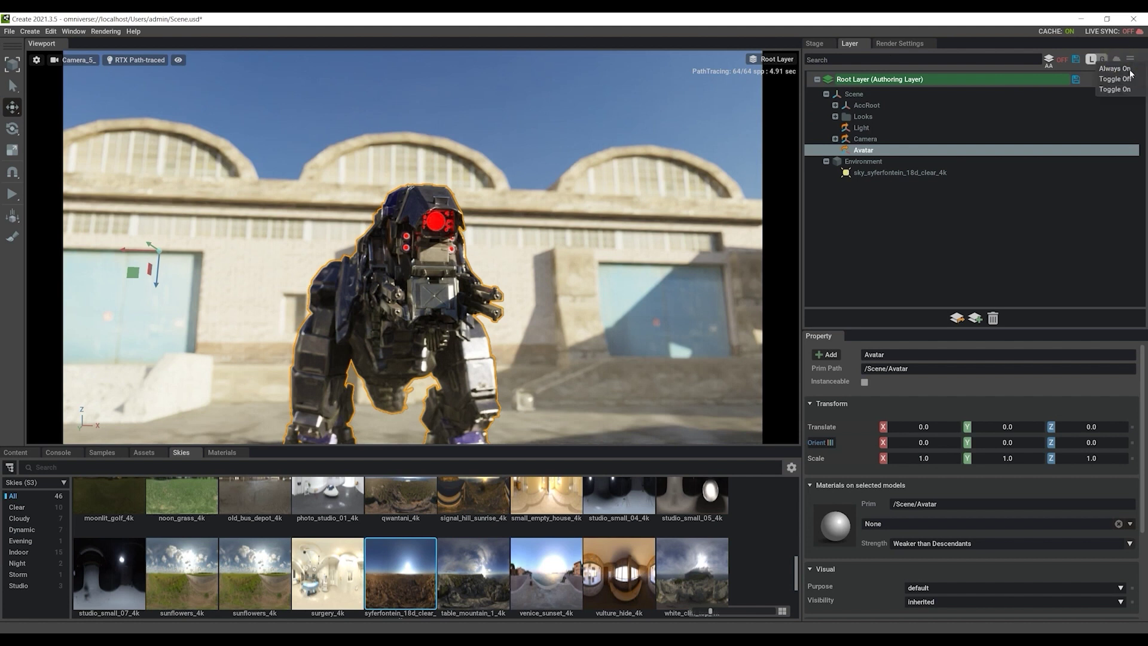
click(1113, 69)
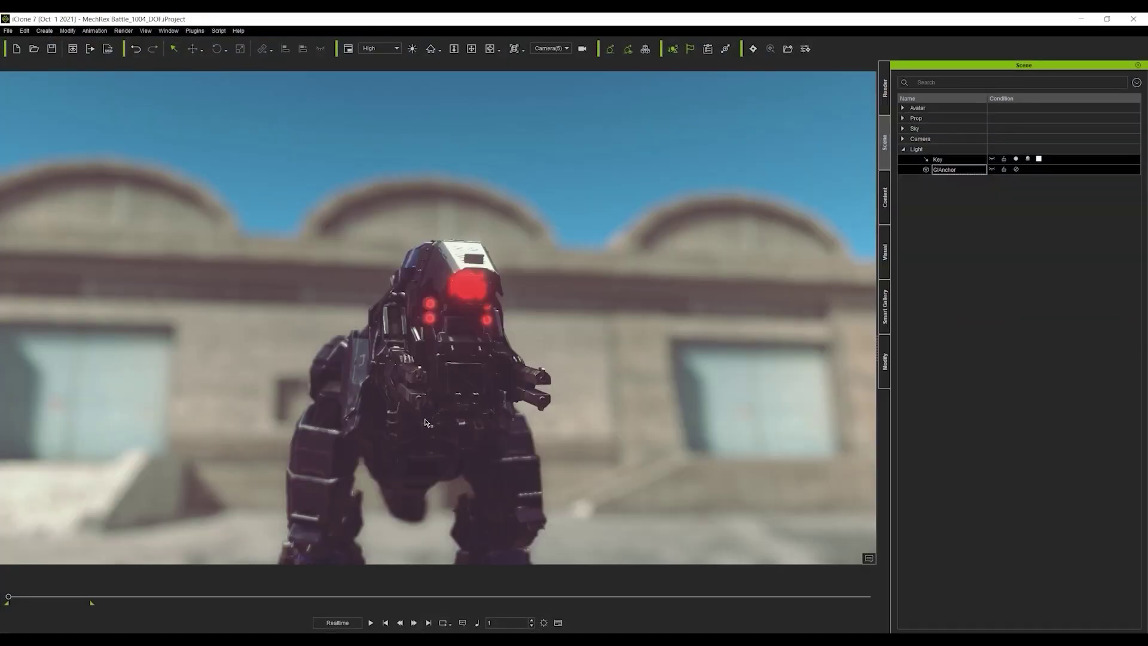
Step: Apply the Attack_Tail.rlmotion motion from the MechRex library to the mech
click(426, 422)
click(885, 308)
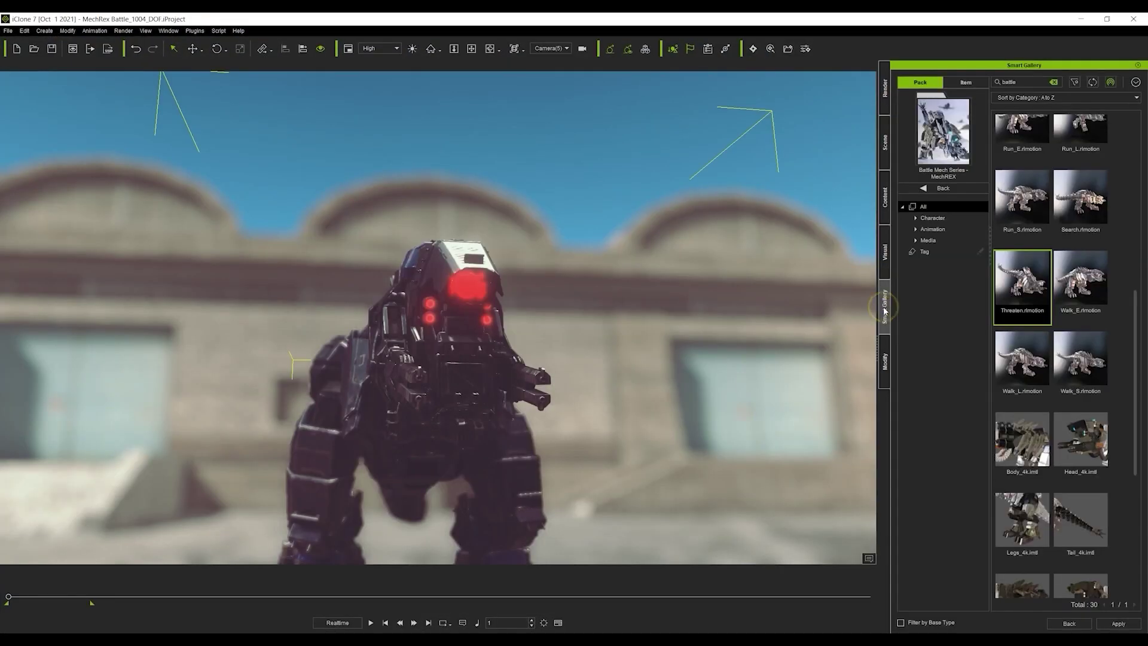
scroll(1049, 337, up, 3)
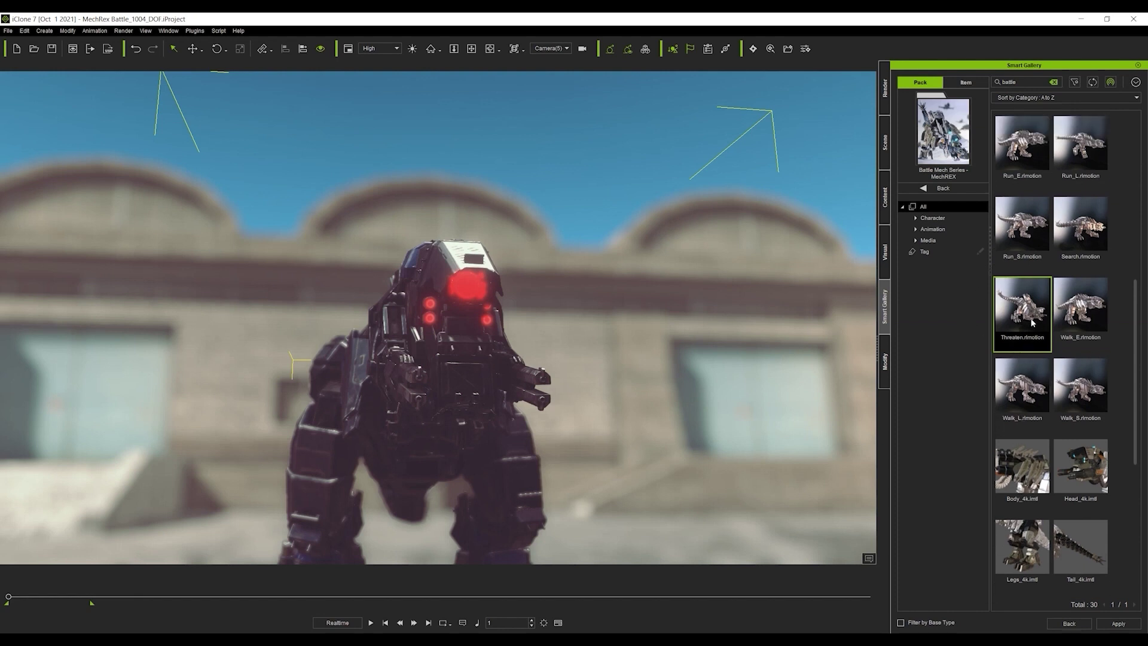
scroll(1065, 296, up, 3)
click(1031, 308)
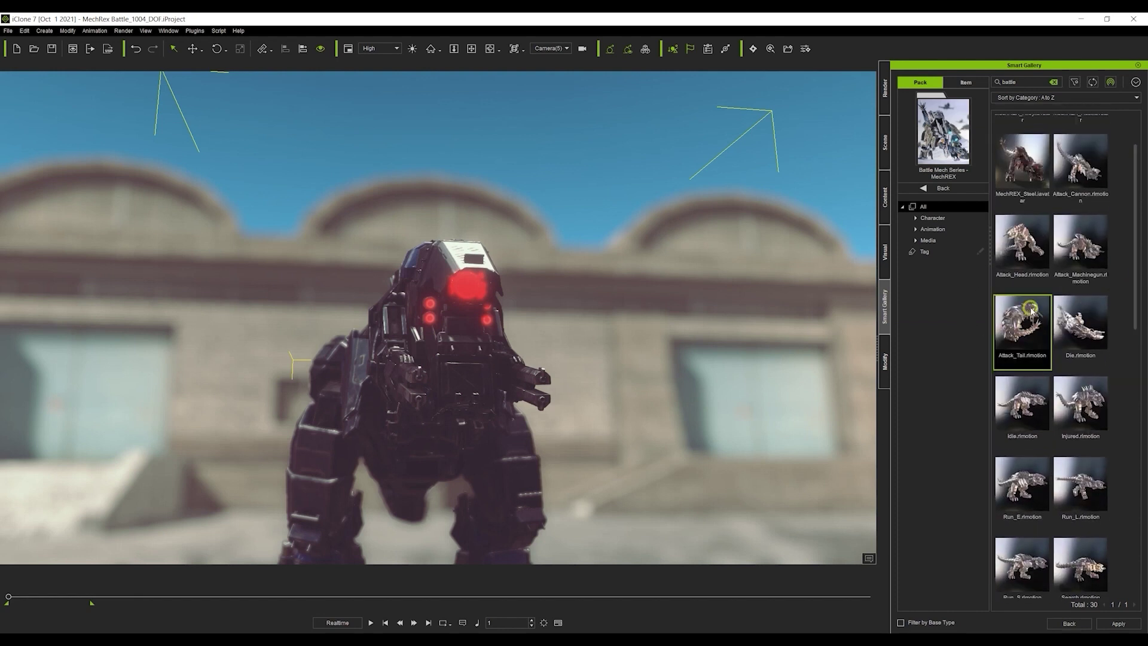
drag(1024, 336, 433, 384)
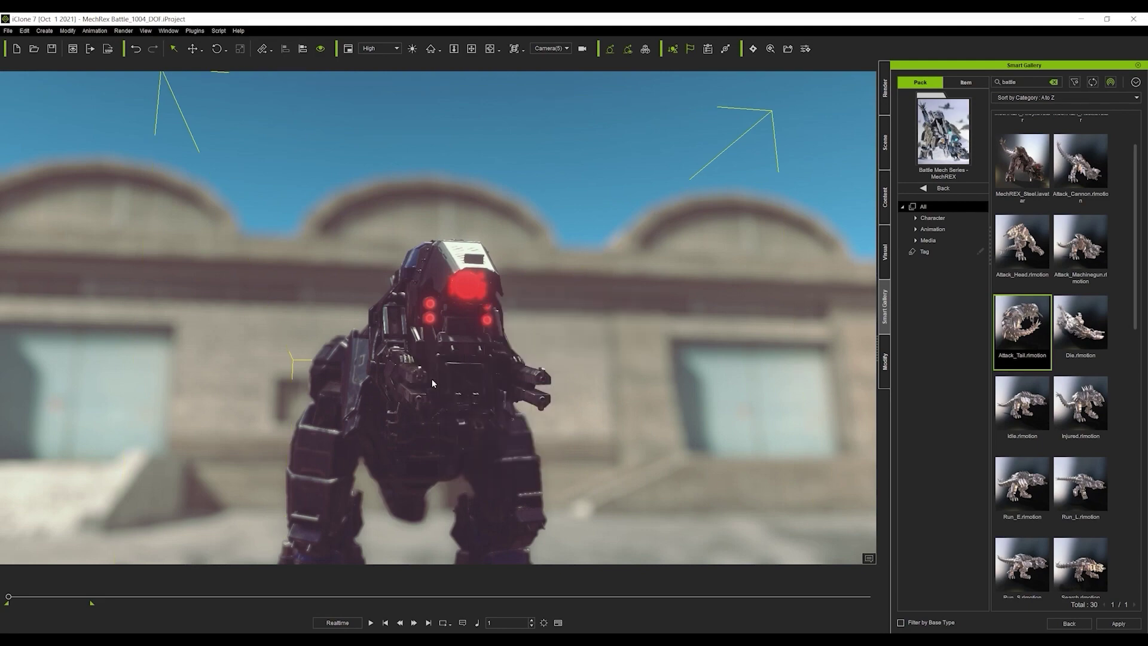
Step: Play the Attack_Tail animation, stop it, and rewind to frame 1
click(371, 623)
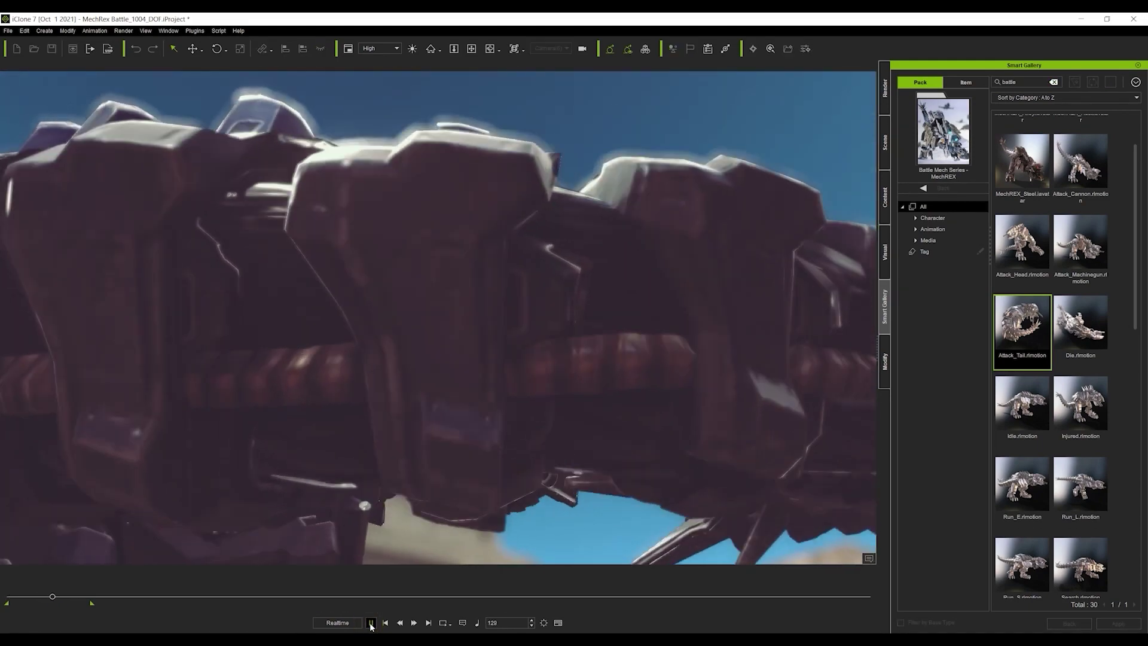
click(371, 626)
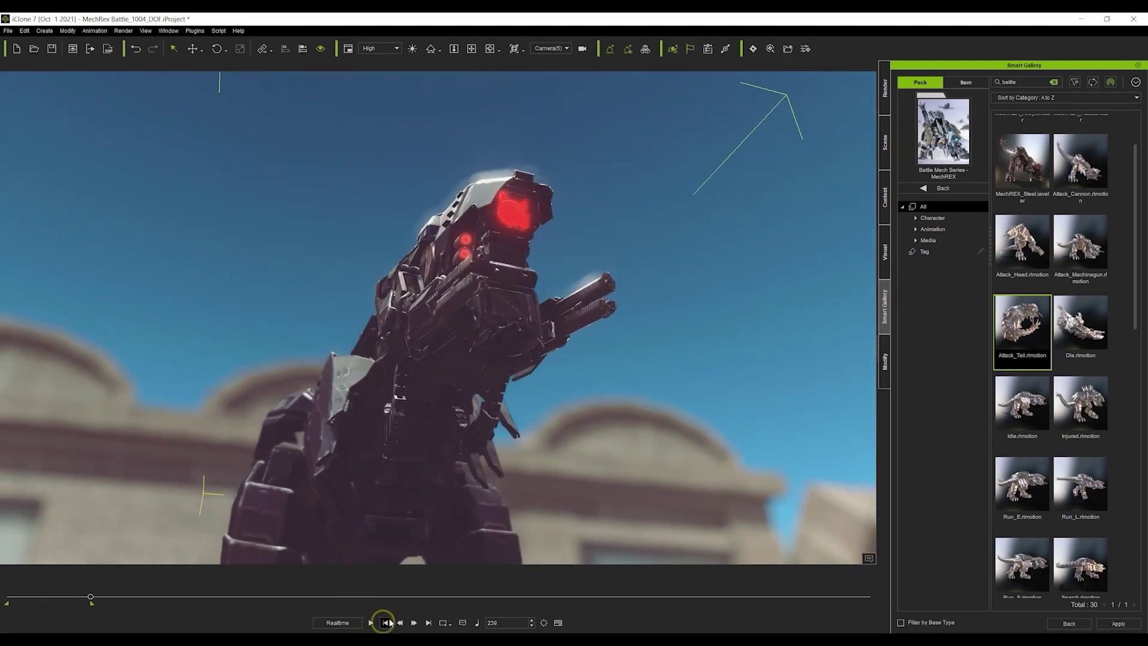
click(386, 622)
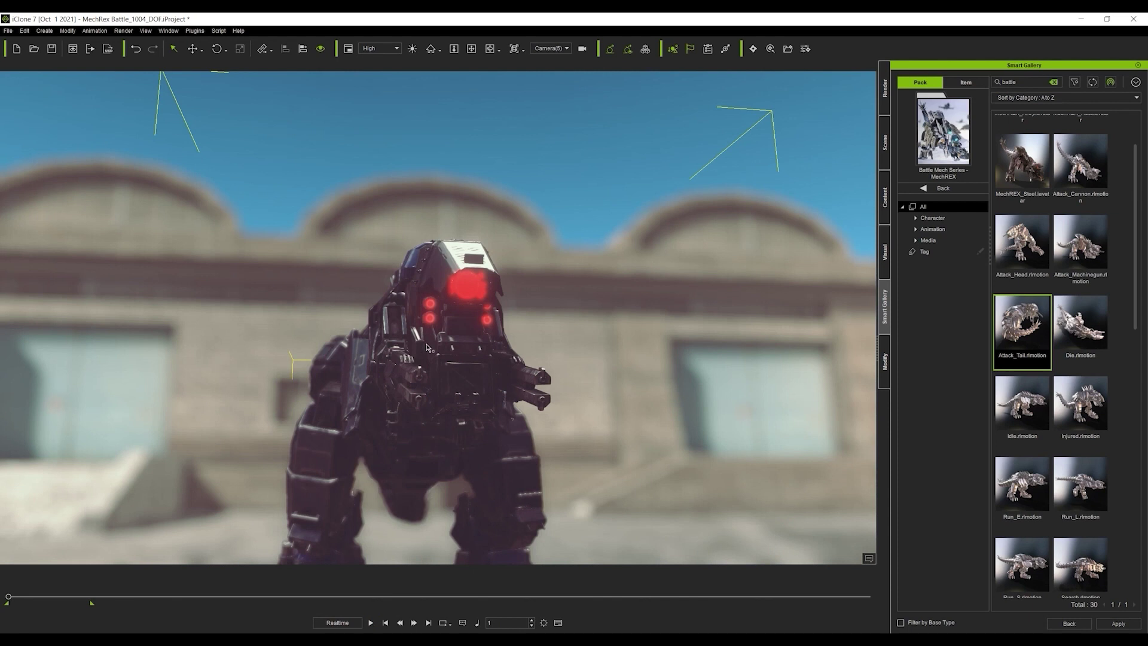
Step: Export the re-animated mech as USD via Send to Server under the file name Avatar
click(109, 49)
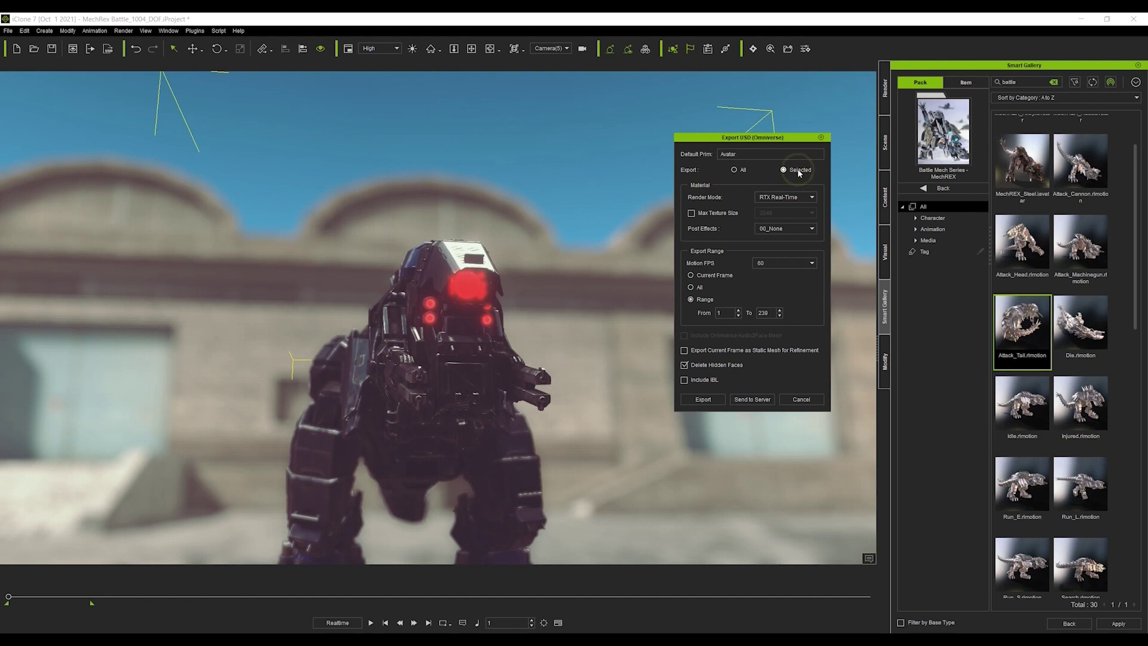
click(771, 399)
click(1024, 339)
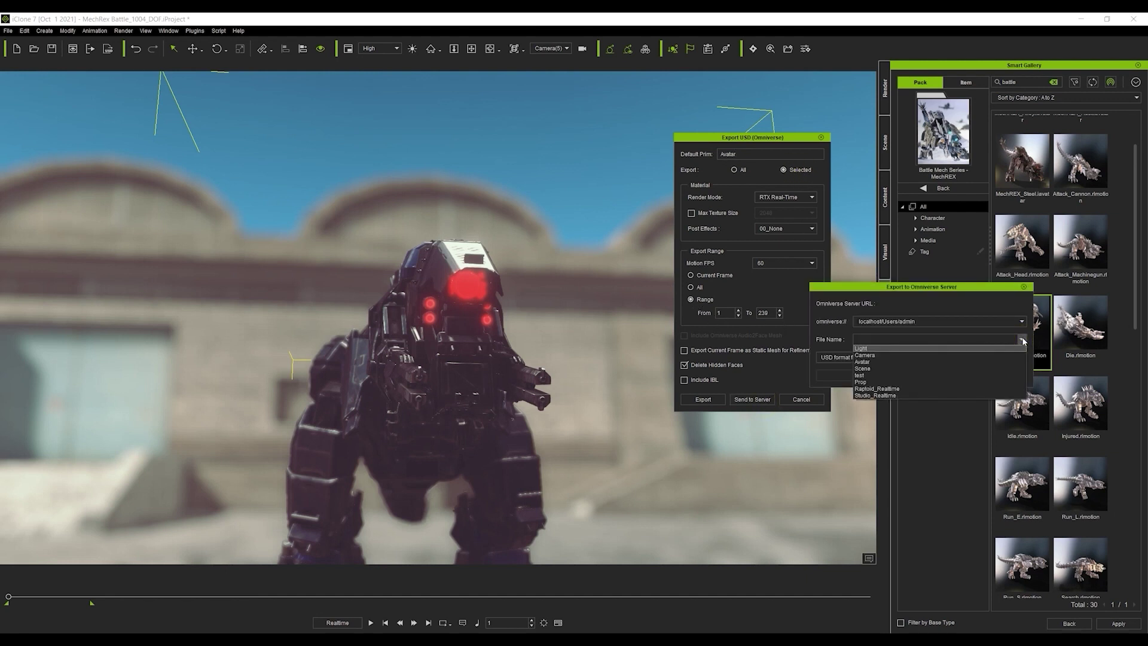
click(865, 363)
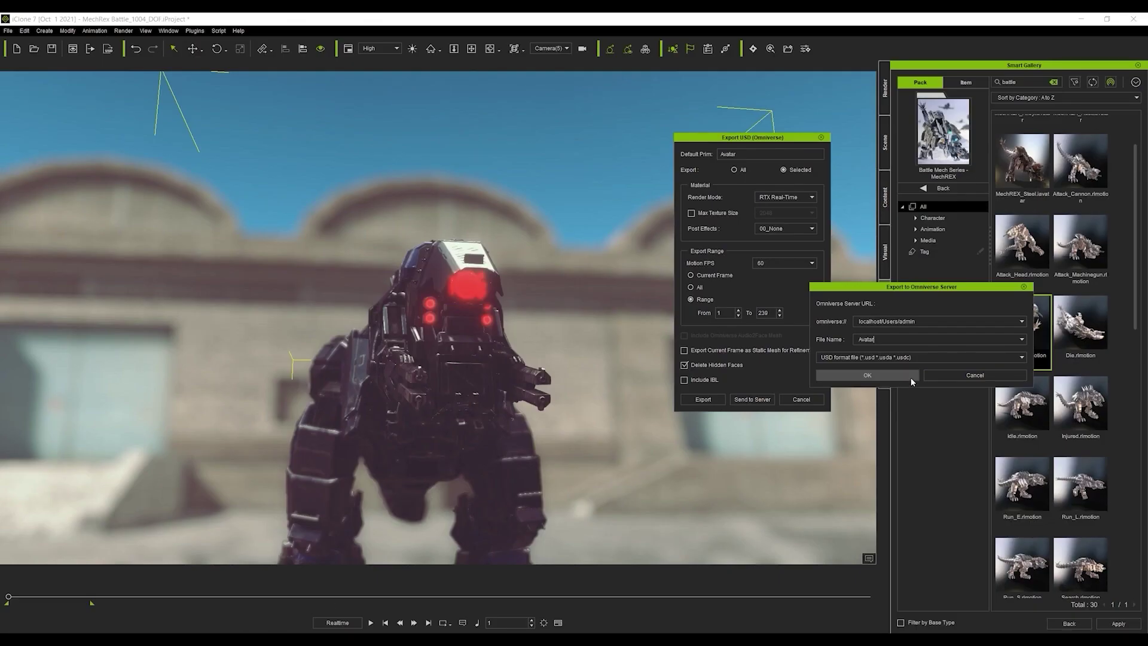
click(909, 376)
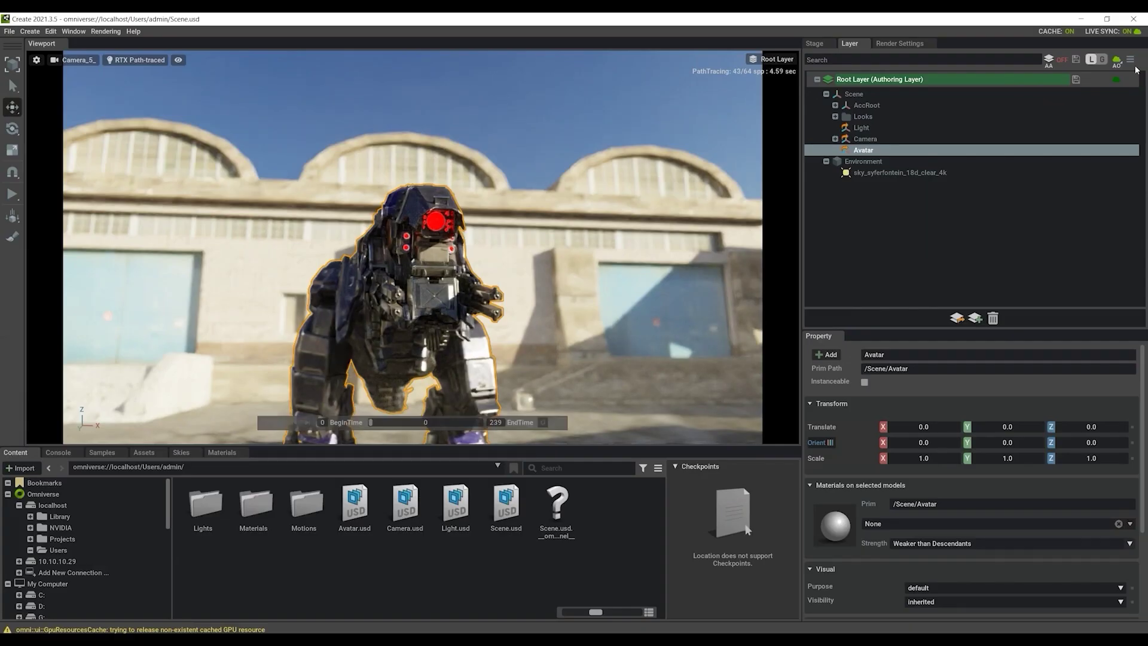
Step: Start playback of the updated tail-attack animation in the path-traced warehouse yard
click(267, 423)
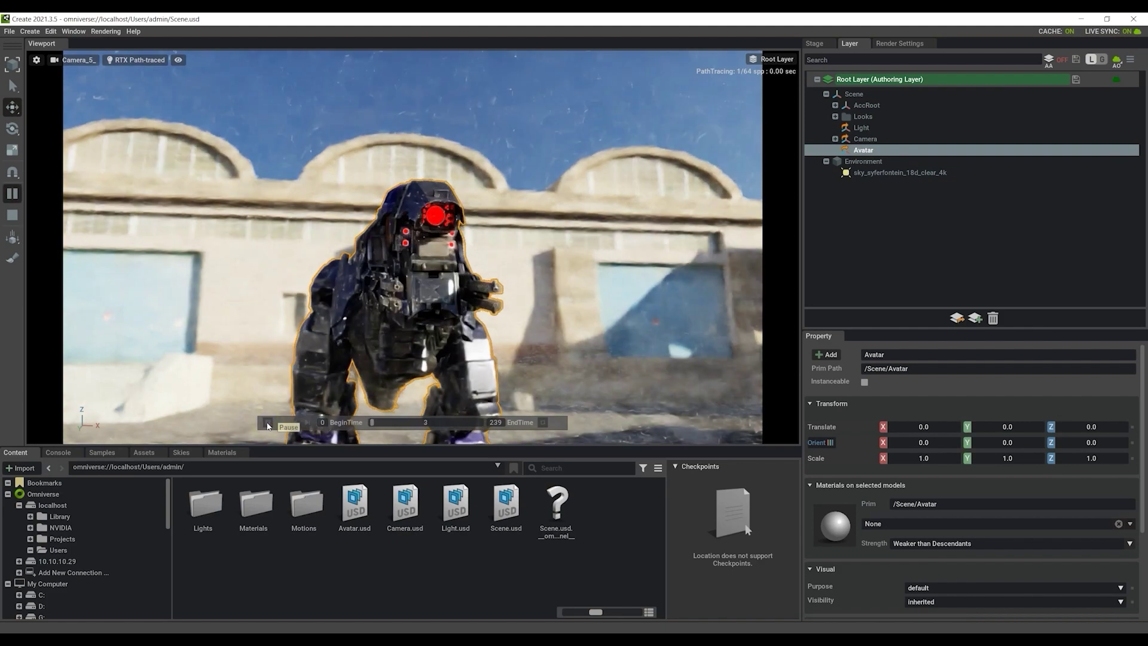